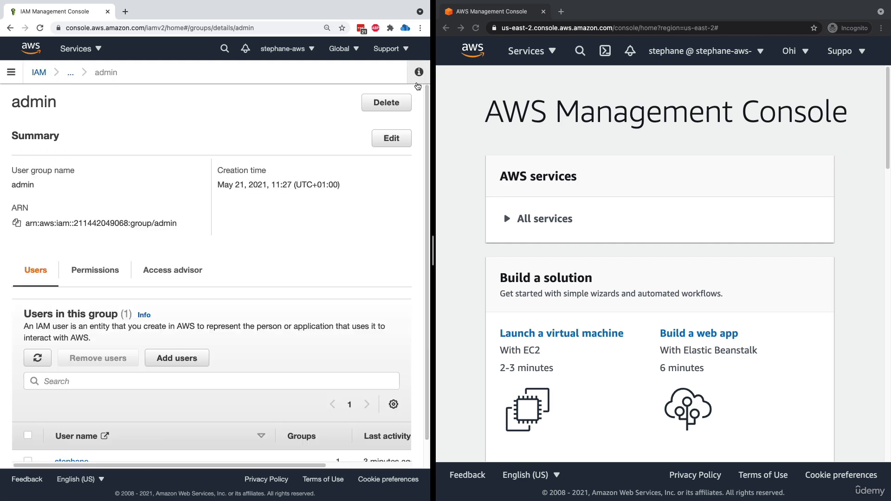
In the incognito console window, search the services for "iam", open IAM and show its Users list
{"action": "left_click_drag", "start_coordinate": [431, 201], "coordinate": [595, 201]}
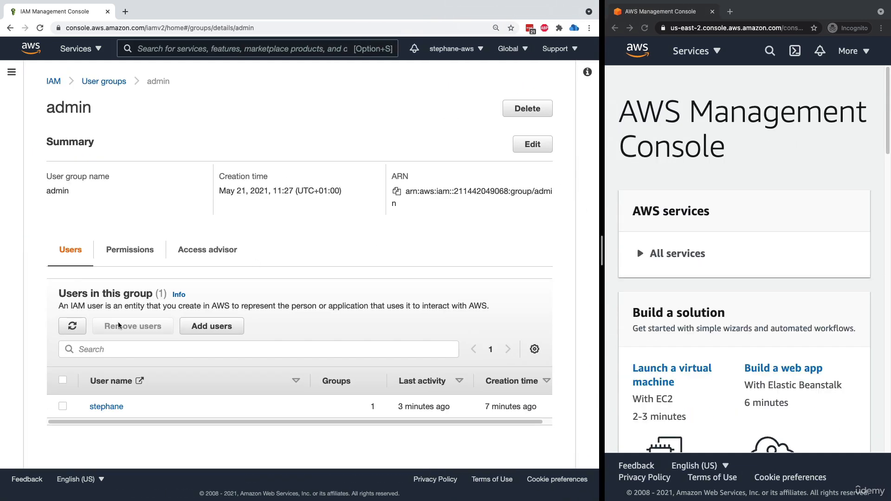
{"action": "left_click", "coordinate": [714, 59]}
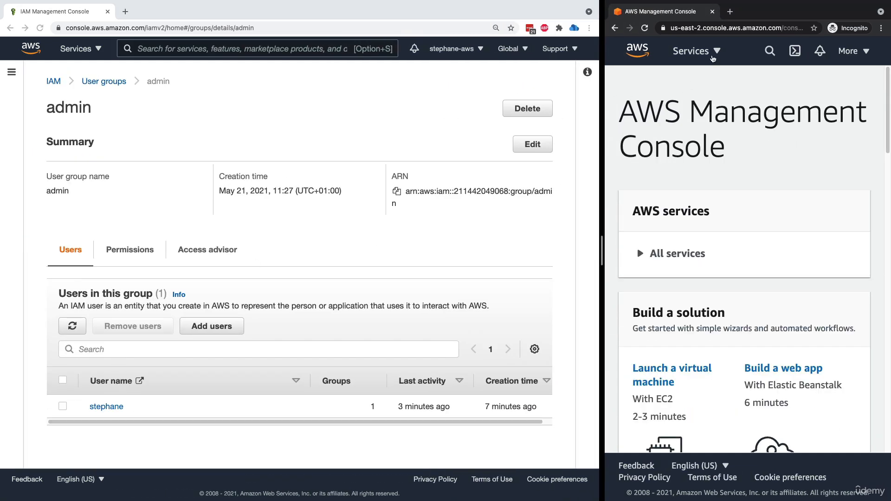
{"action": "left_click", "coordinate": [700, 58]}
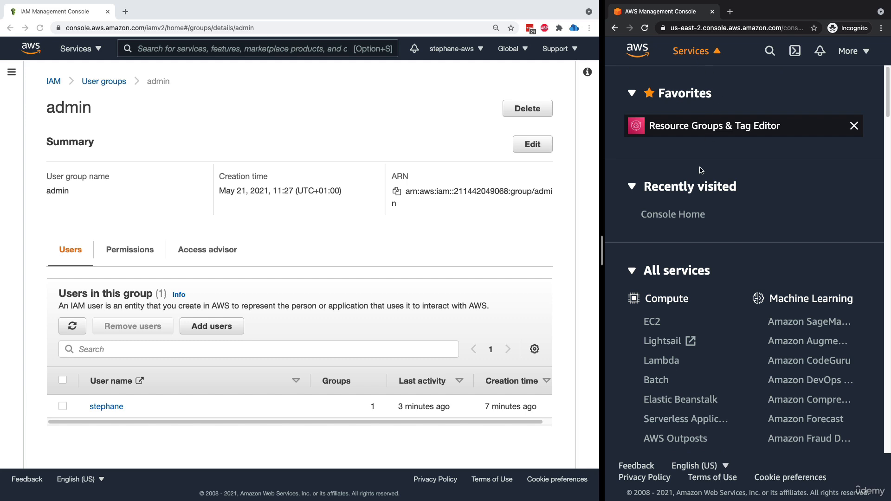
{"action": "left_click", "coordinate": [765, 52]}
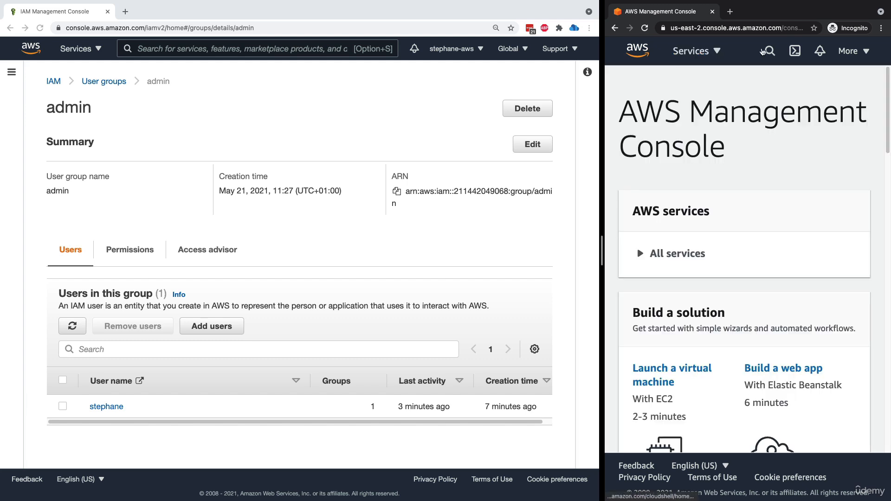
{"action": "left_click", "coordinate": [763, 52]}
{"action": "type", "text": "iam"}
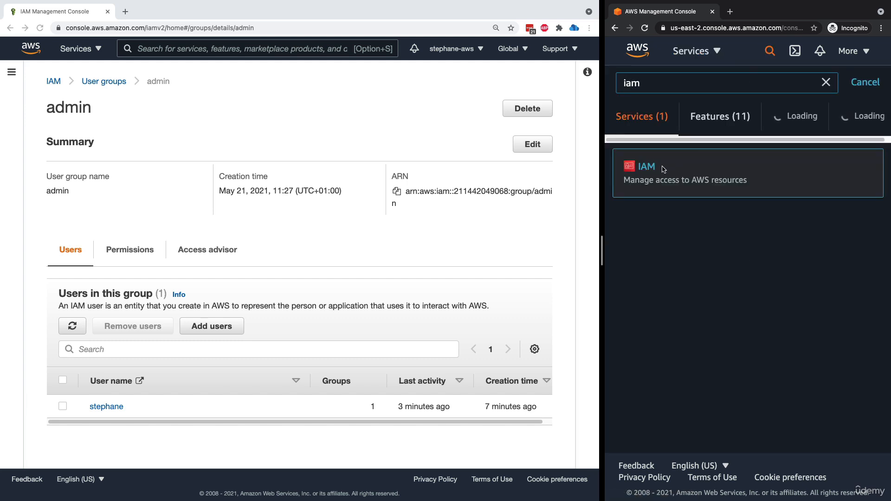
{"action": "left_click", "coordinate": [663, 169]}
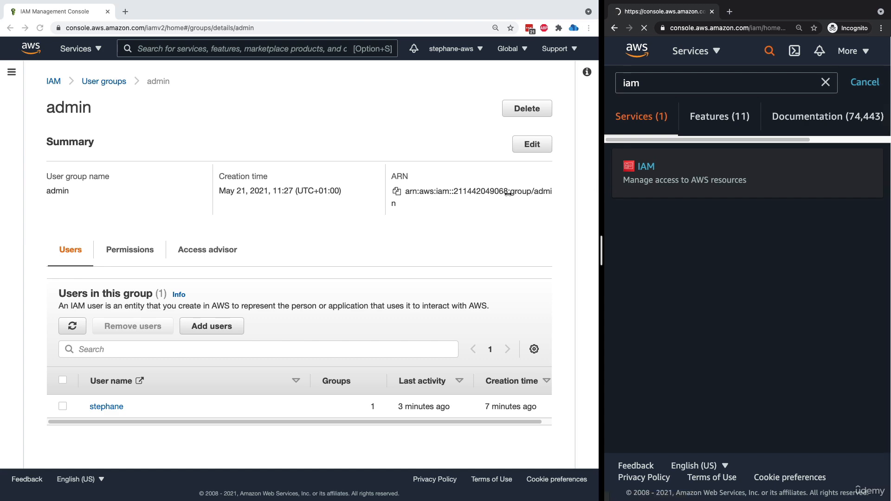
{"action": "left_click_drag", "start_coordinate": [508, 193], "coordinate": [500, 194]}
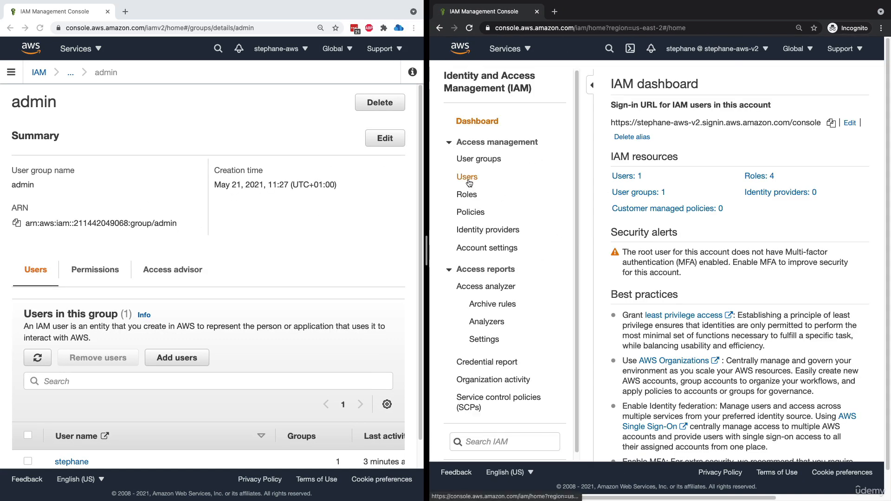
{"action": "left_click", "coordinate": [467, 179]}
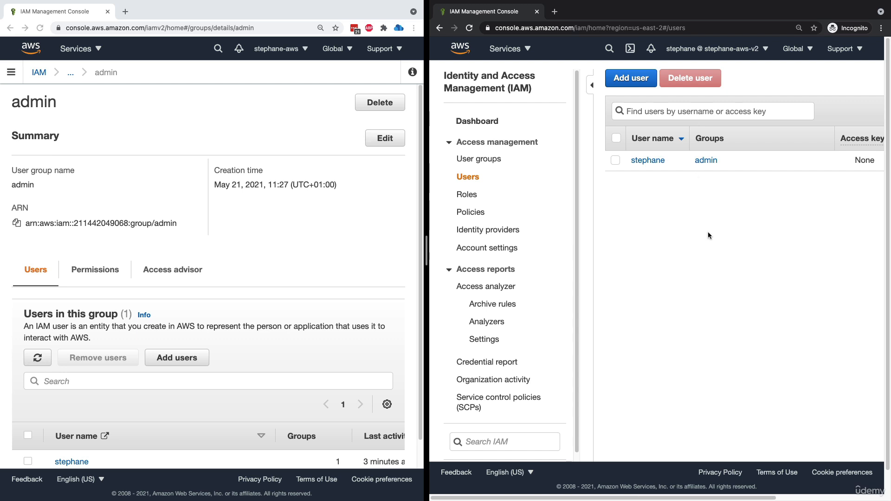
In the root account's console window, remove the only user from the admin group
{"action": "left_click", "coordinate": [195, 227]}
{"action": "scroll", "coordinate": [204, 237], "scroll_direction": "down", "scroll_amount": 1}
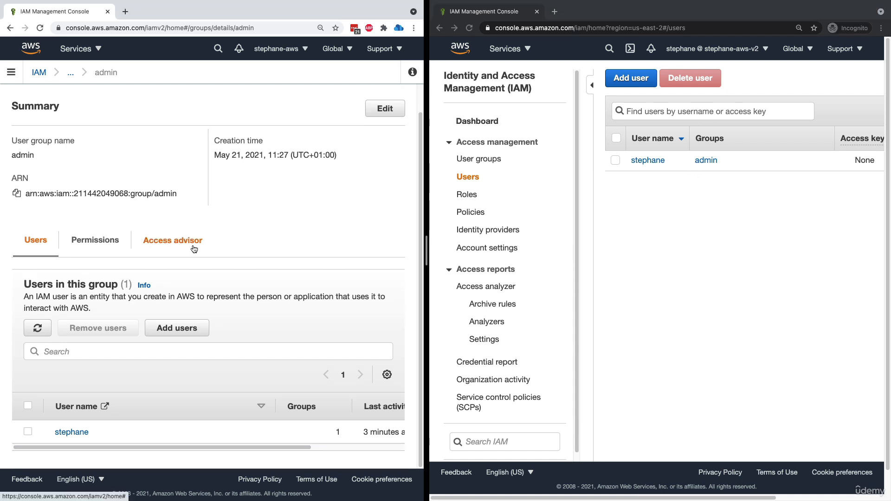
{"action": "left_click", "coordinate": [28, 432]}
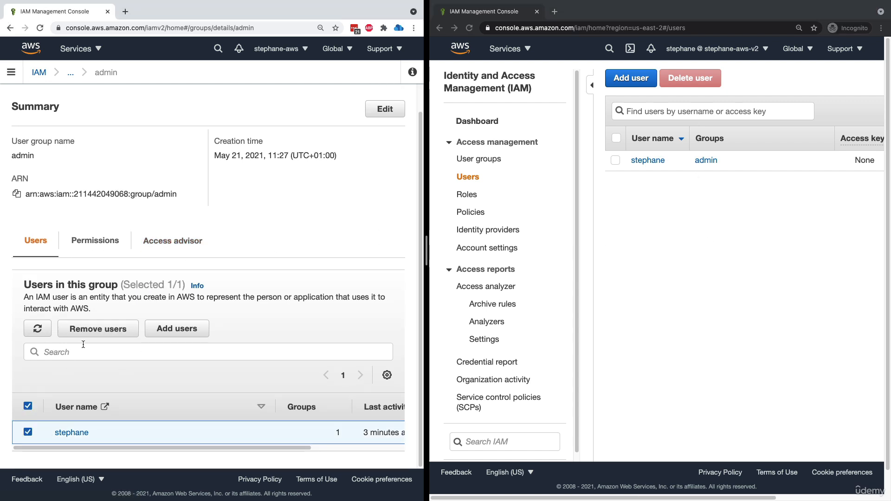
{"action": "scroll", "coordinate": [98, 346], "scroll_direction": "up", "scroll_amount": 1}
{"action": "left_click", "coordinate": [111, 357]}
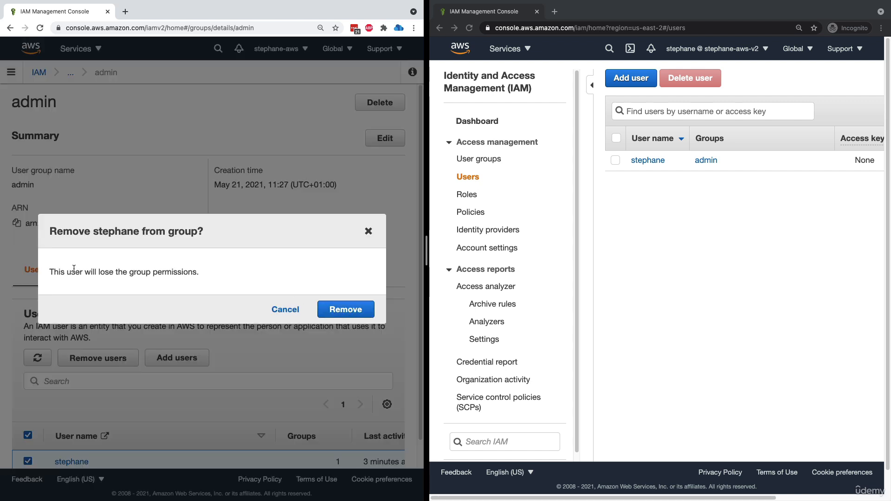
{"action": "left_click_drag", "start_coordinate": [71, 272], "coordinate": [174, 274]}
{"action": "left_click", "coordinate": [348, 311]}
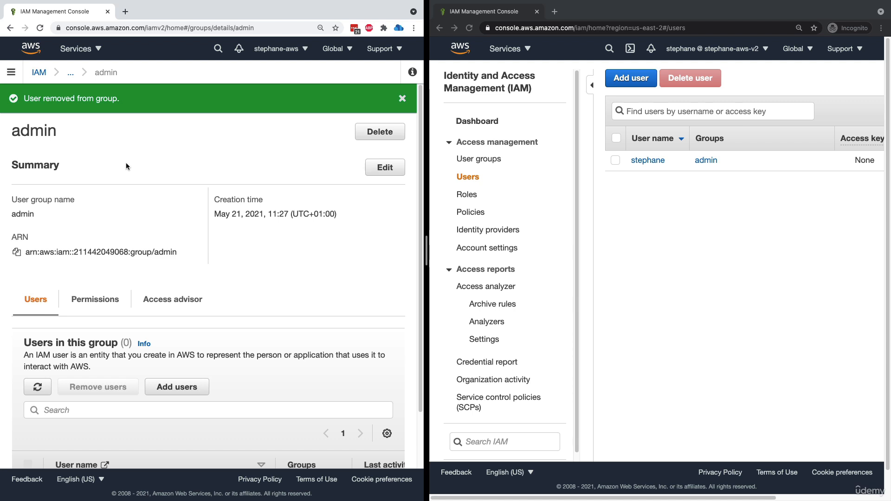
Reload the Users list in the incognito window and examine whether the user may still list IAM users
{"action": "left_click", "coordinate": [677, 225]}
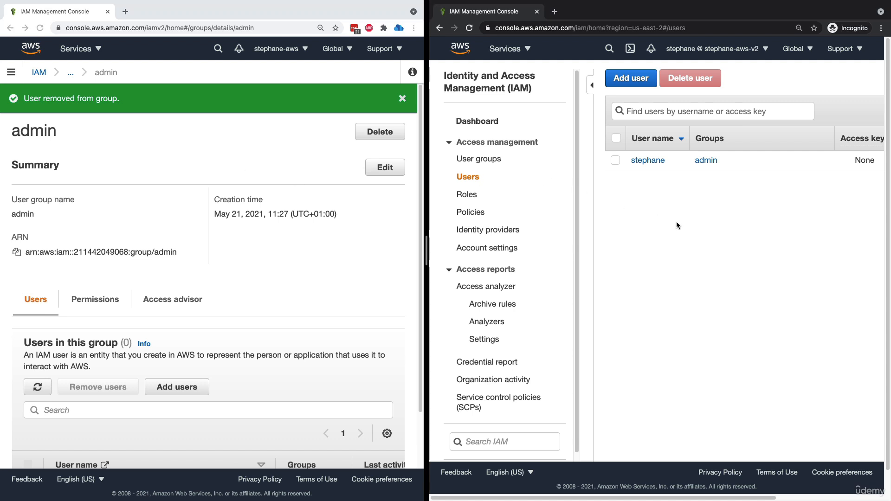
{"action": "key", "text": "ctrl+r"}
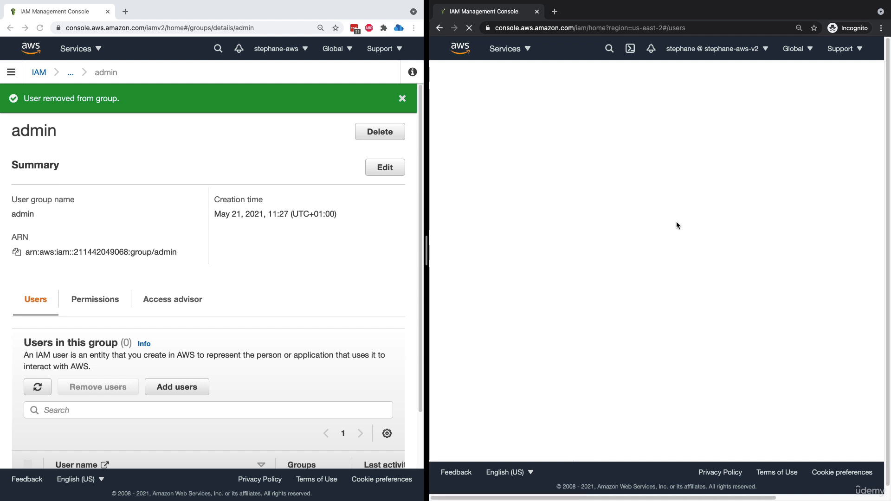
{"action": "scroll", "coordinate": [707, 281], "scroll_direction": "up", "scroll_amount": 1}
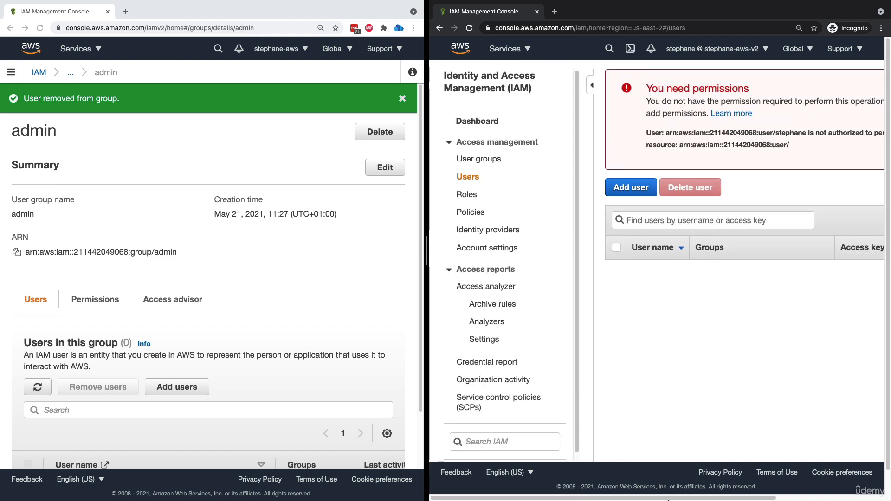
{"action": "scroll", "coordinate": [604, 325], "scroll_direction": "right", "scroll_amount": 5}
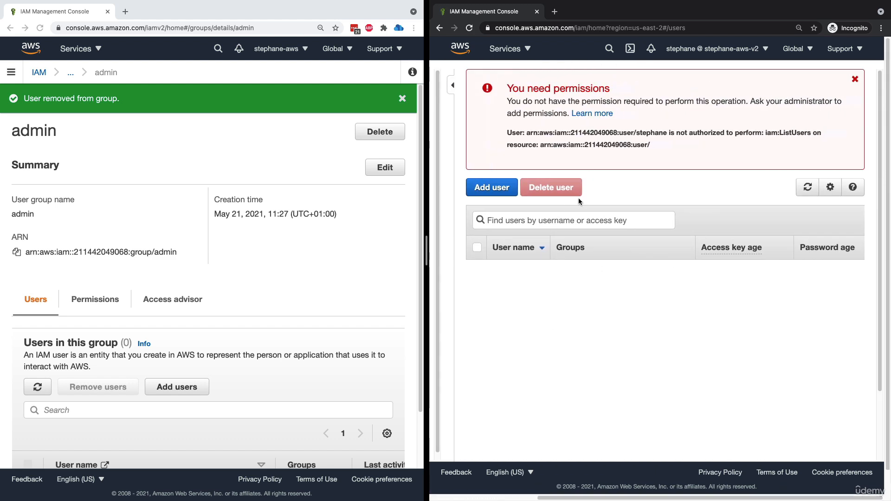
{"action": "left_click_drag", "start_coordinate": [619, 133], "coordinate": [774, 135]}
{"action": "double_click", "coordinate": [792, 134]}
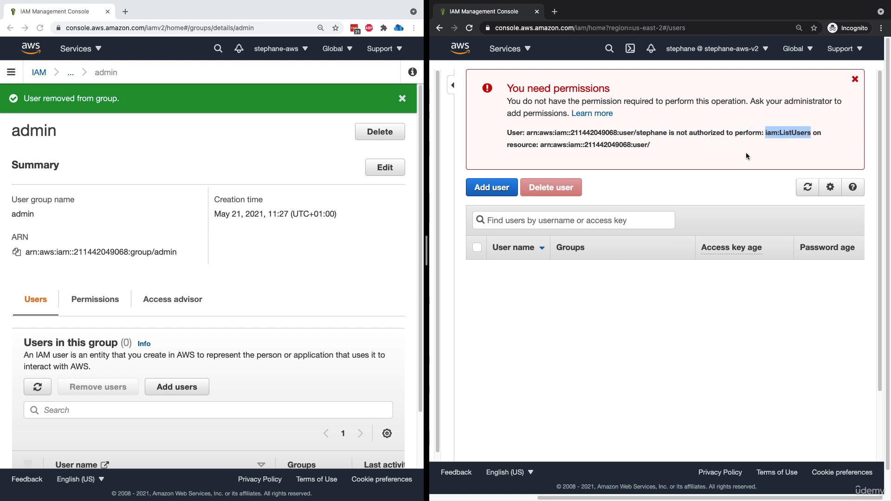
{"action": "left_click", "coordinate": [609, 156]}
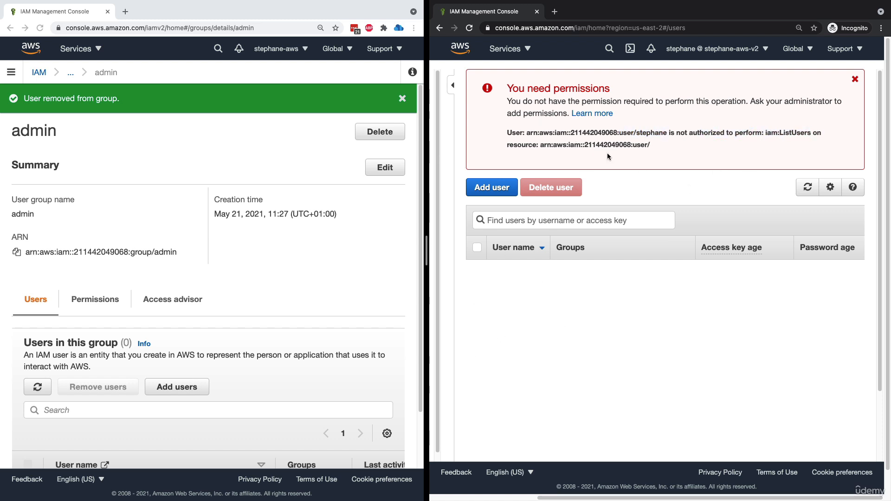
{"action": "left_click_drag", "start_coordinate": [621, 496], "coordinate": [514, 495]}
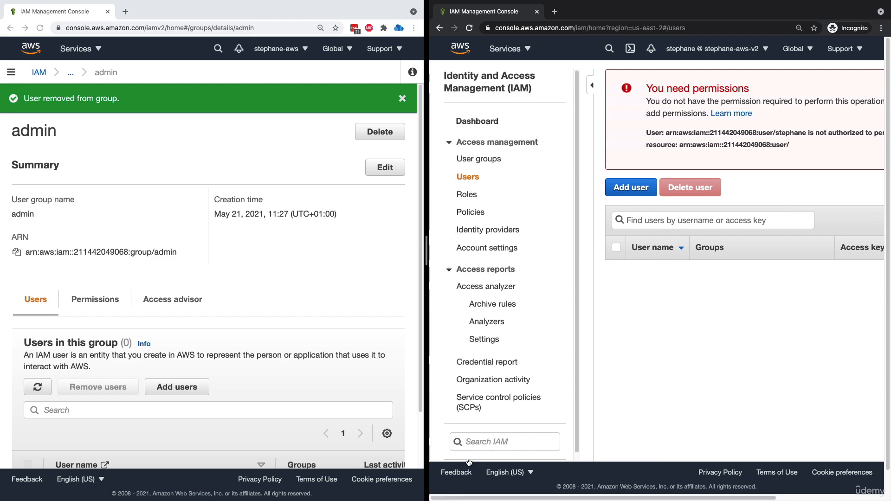
In the root account's window, open the IAM user's summary from the Users list and review its permissions
{"action": "left_click", "coordinate": [52, 153]}
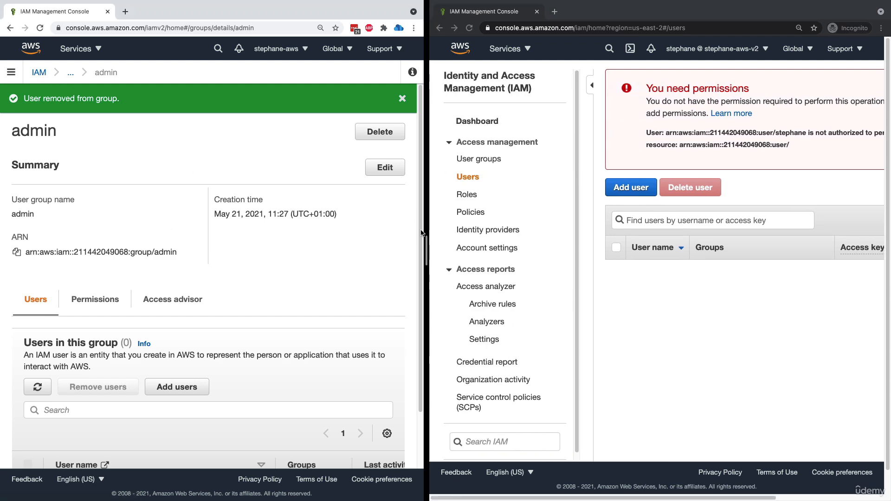
{"action": "left_click_drag", "start_coordinate": [421, 232], "coordinate": [655, 237]}
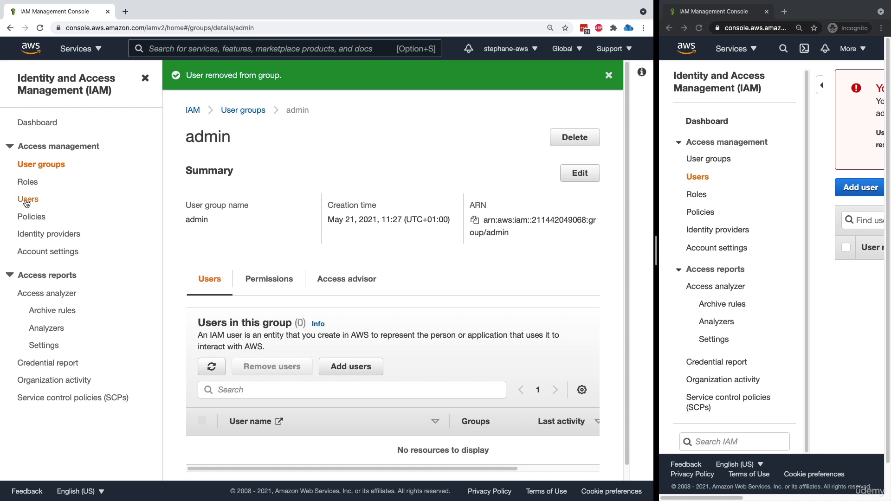
{"action": "left_click", "coordinate": [27, 200]}
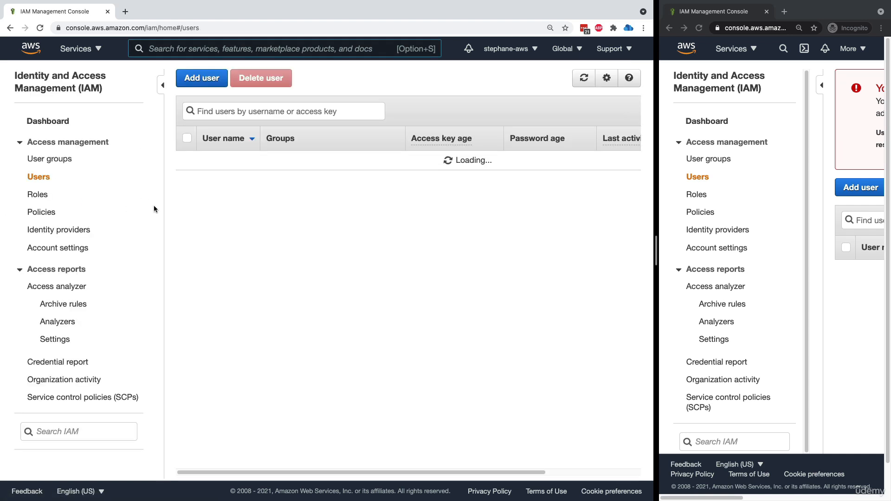
{"action": "left_click", "coordinate": [230, 161]}
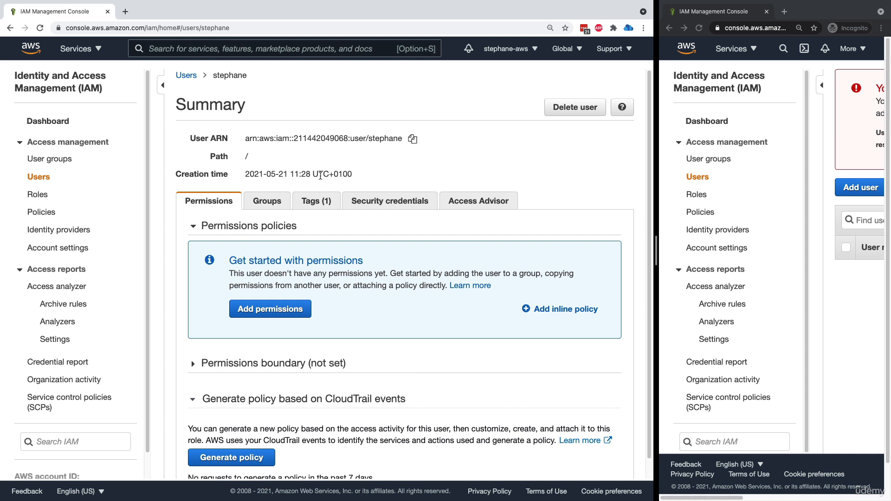
{"action": "triple_click", "coordinate": [354, 136]}
{"action": "left_click", "coordinate": [399, 285]}
Attach the existing IAMReadOnlyAccess policy directly to the user, filtering the policies by "IAM"
{"action": "left_click", "coordinate": [301, 309]}
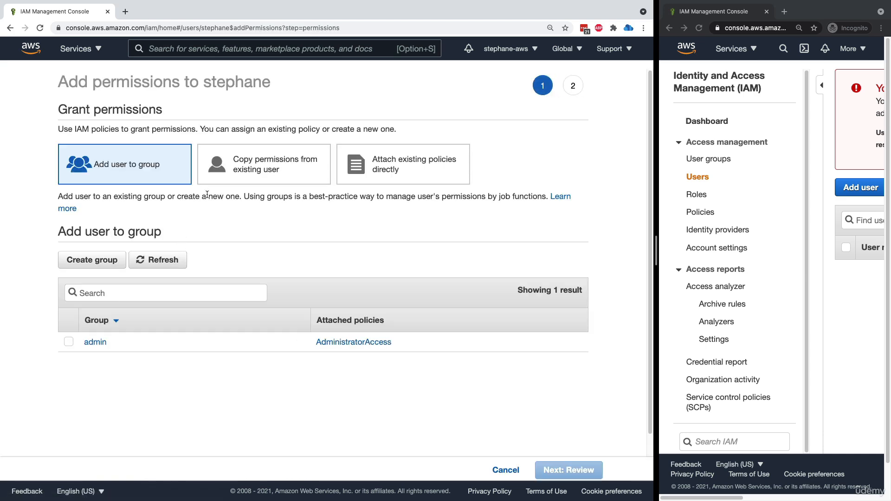
{"action": "left_click", "coordinate": [403, 164]}
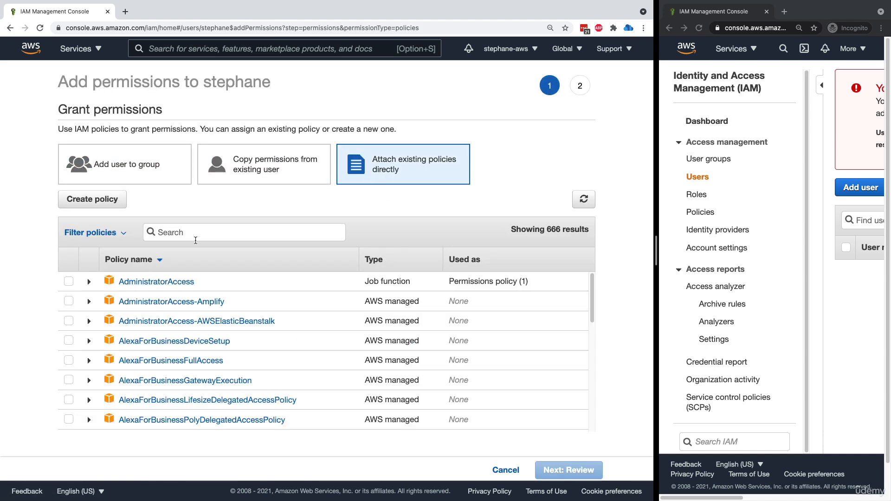
{"action": "type", "text": "IAM"}
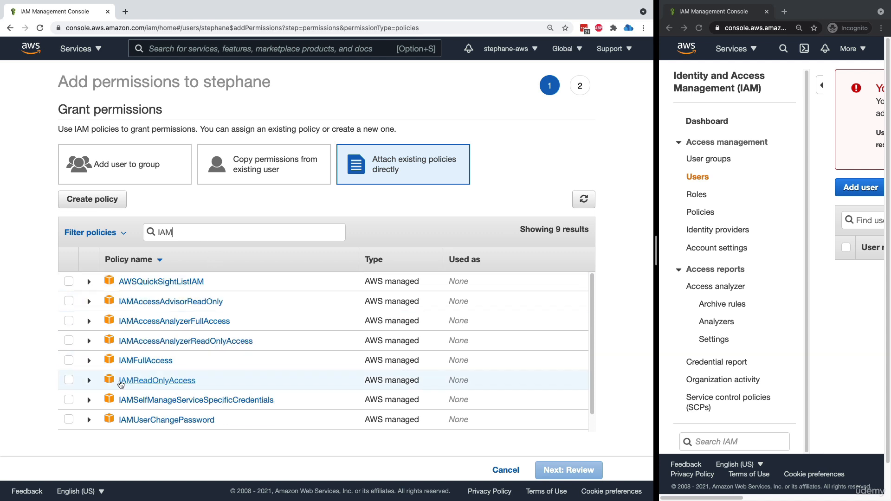
{"action": "left_click", "coordinate": [69, 381]}
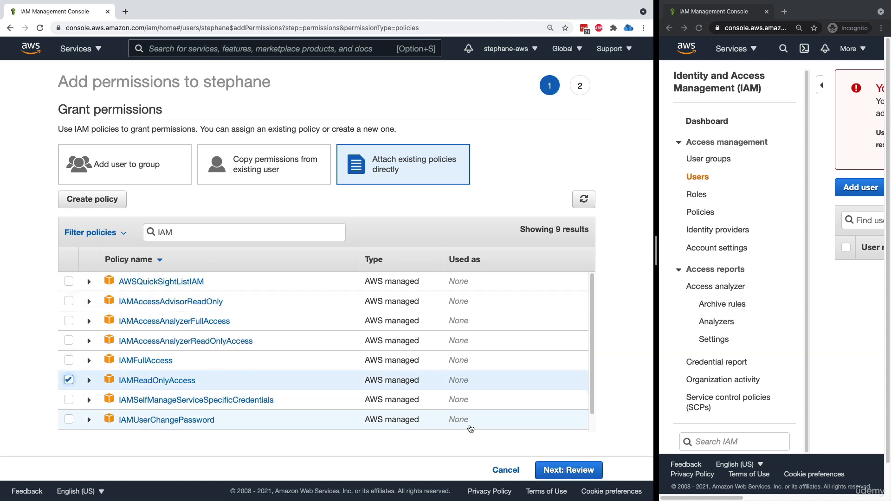
{"action": "left_click", "coordinate": [562, 469]}
{"action": "left_click", "coordinate": [562, 469]}
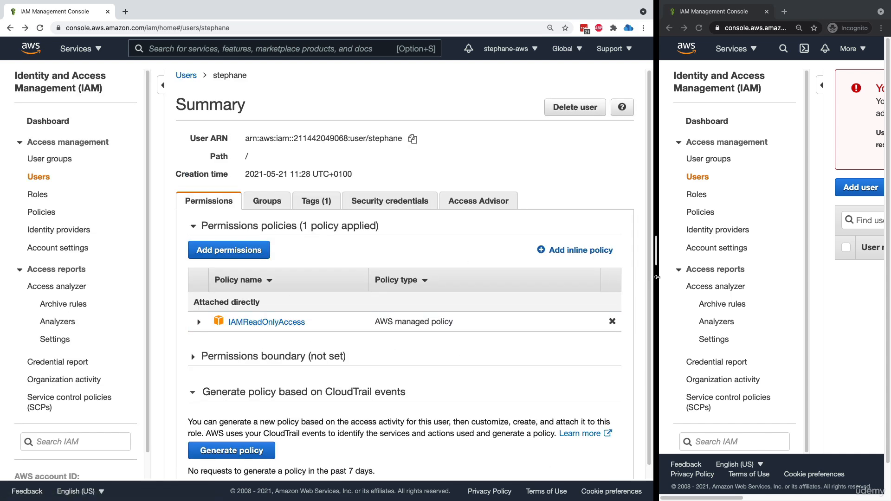
Reload the Users list in the incognito window to check the user's read access, and open the user groups
{"action": "left_click_drag", "start_coordinate": [656, 266], "coordinate": [323, 265]}
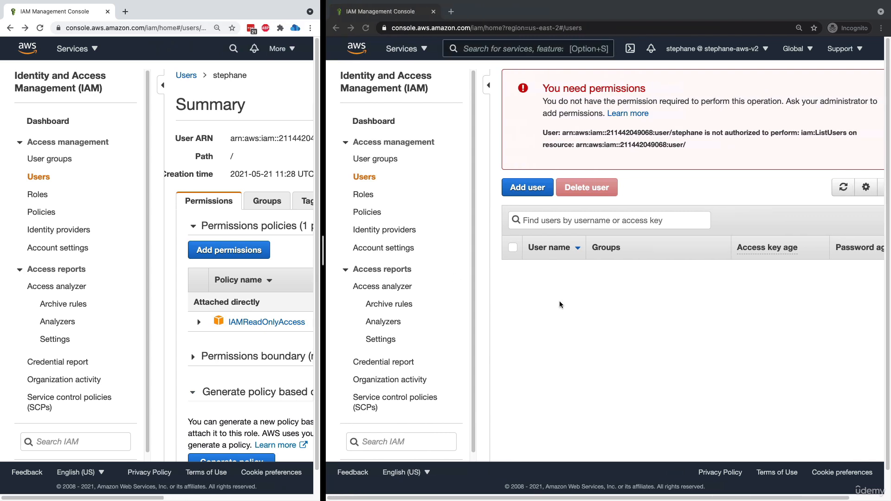
{"action": "left_click", "coordinate": [365, 28]}
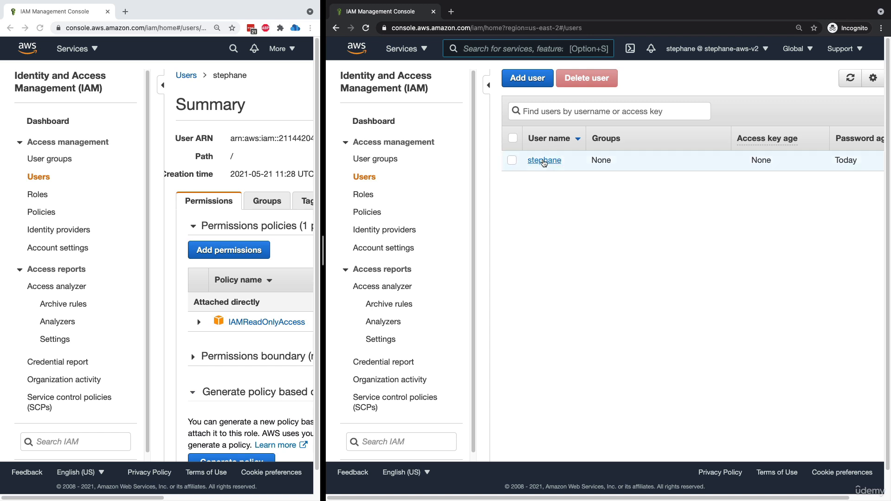
{"action": "left_click", "coordinate": [397, 160]}
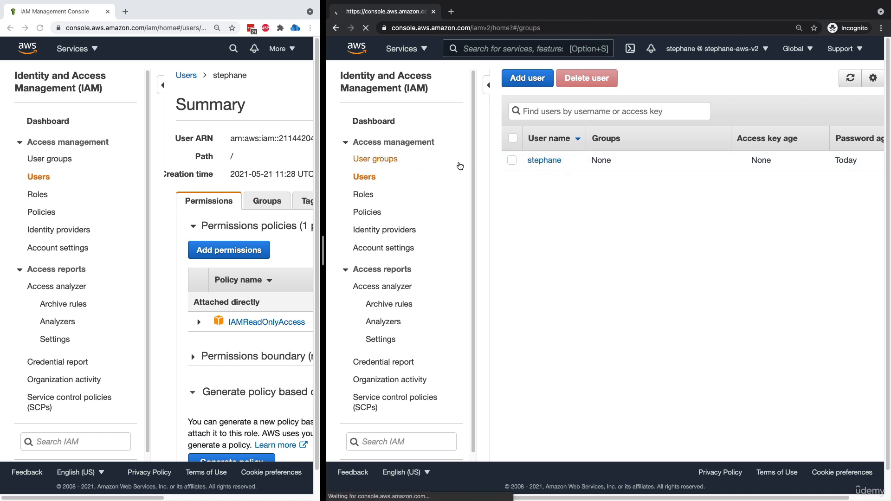
Try to create a user group named developers without adding any users or policies
{"action": "left_click", "coordinate": [651, 206]}
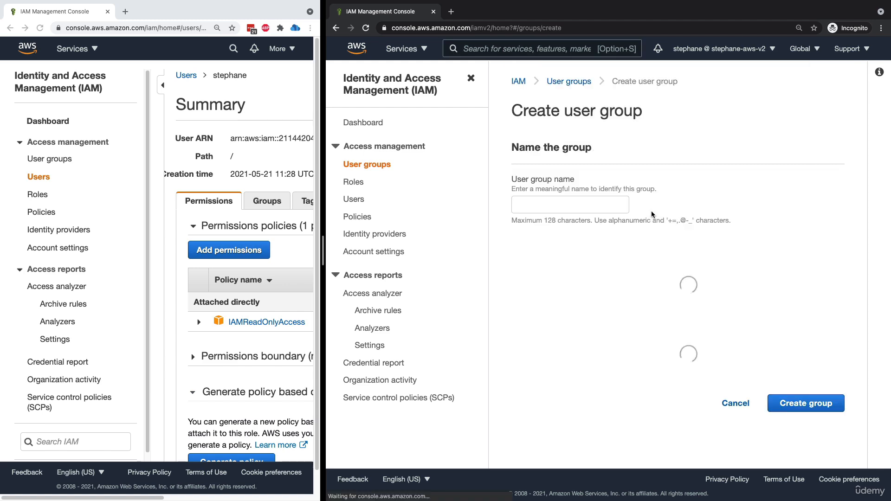
{"action": "left_click", "coordinate": [606, 198]}
{"action": "type", "text": "developers"}
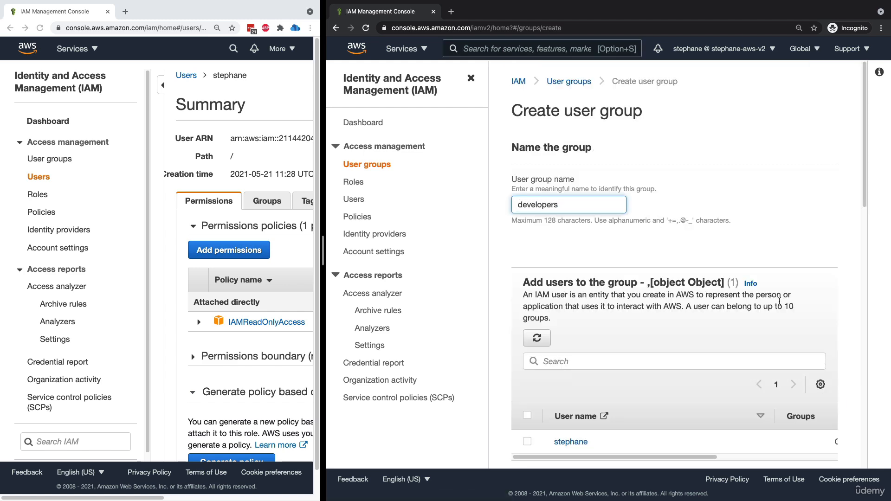
{"action": "scroll", "coordinate": [797, 419], "scroll_direction": "down", "scroll_amount": 15}
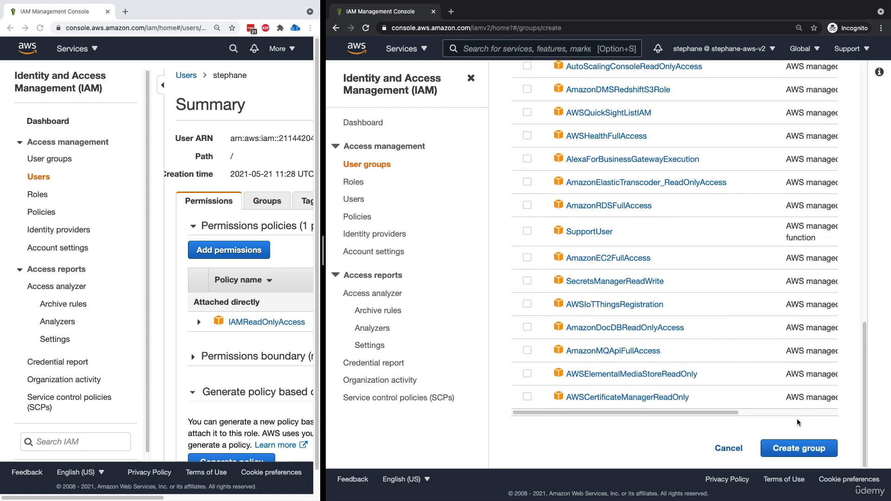
{"action": "left_click", "coordinate": [807, 449]}
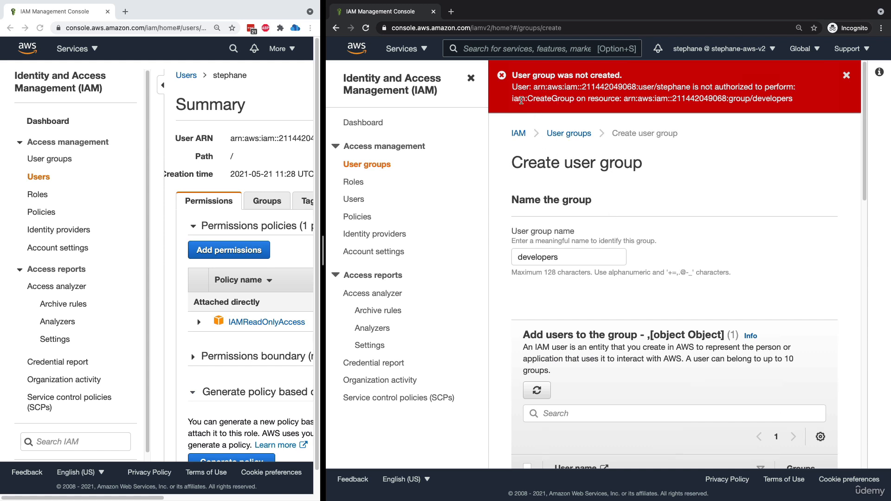
Note the denied IAM action in the error, and add the existing IAM user to the admin group from the root account's window
{"action": "left_click_drag", "start_coordinate": [513, 99], "coordinate": [572, 96]}
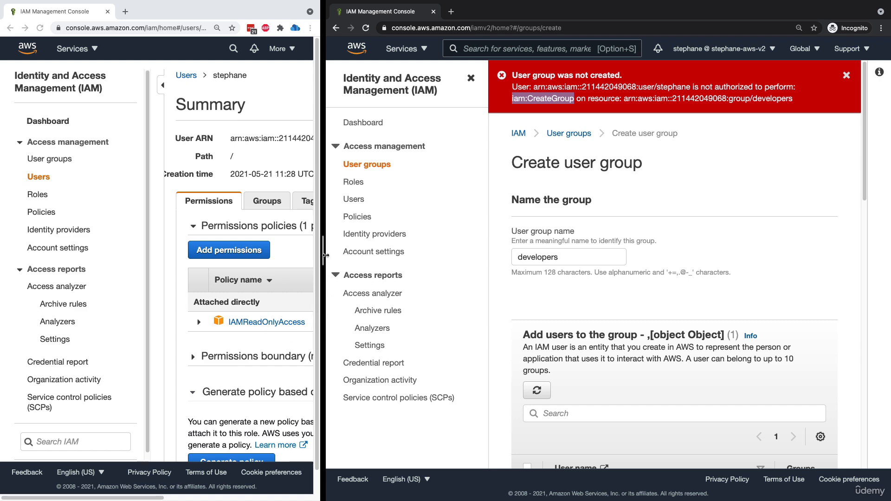
{"action": "left_click_drag", "start_coordinate": [323, 255], "coordinate": [498, 259]}
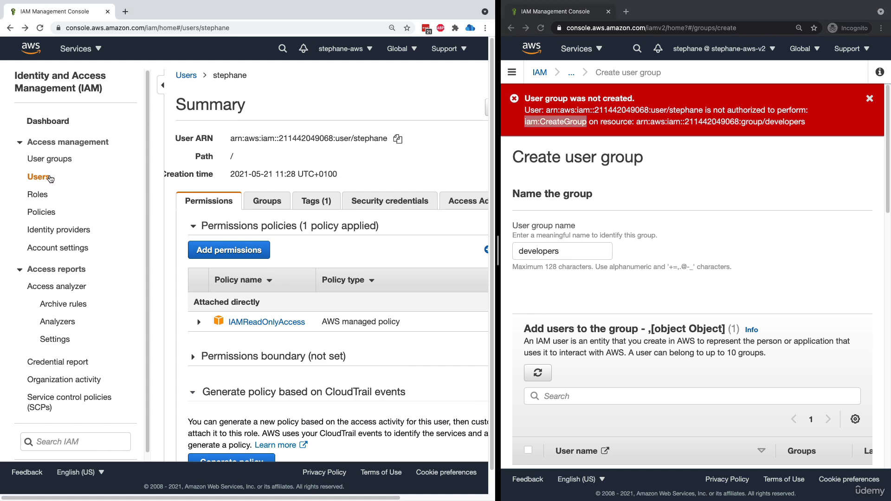
{"action": "left_click", "coordinate": [49, 160]}
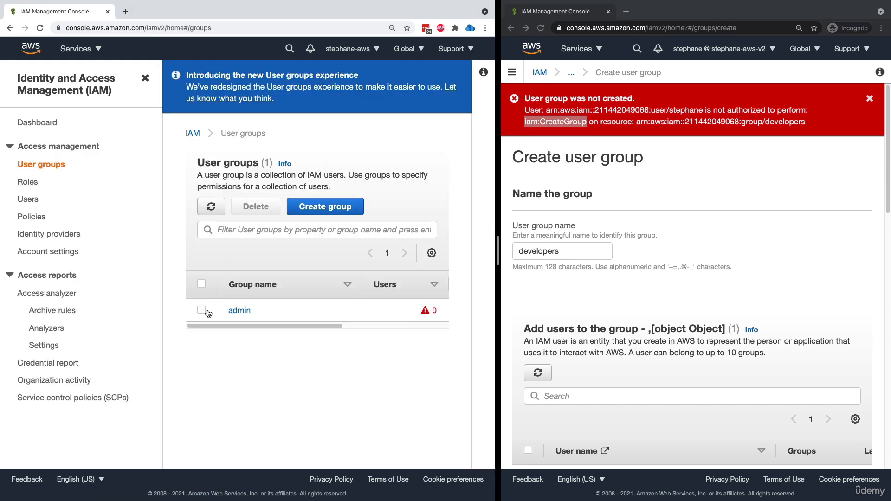
{"action": "left_click", "coordinate": [237, 311]}
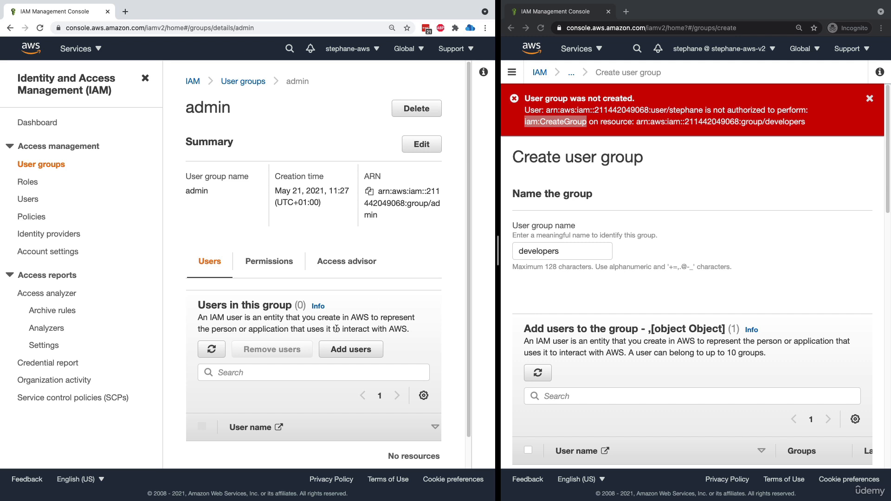
{"action": "left_click", "coordinate": [348, 349]}
{"action": "left_click", "coordinate": [201, 243]}
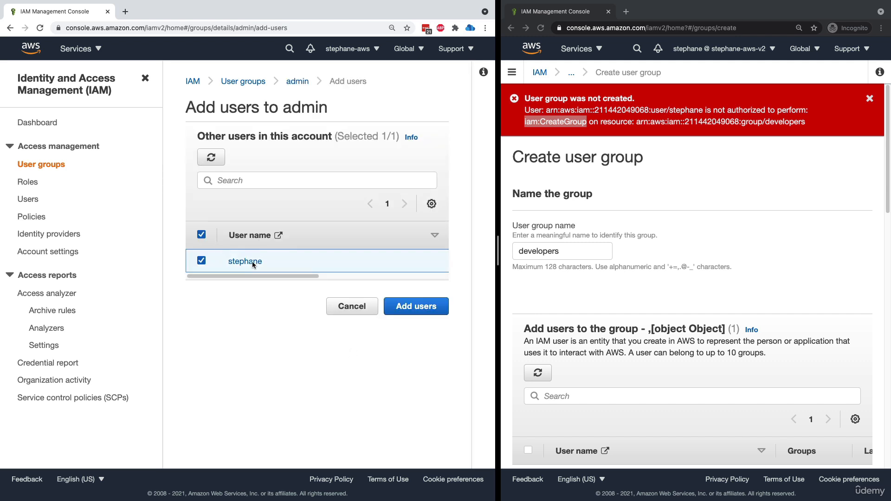
{"action": "left_click", "coordinate": [408, 304]}
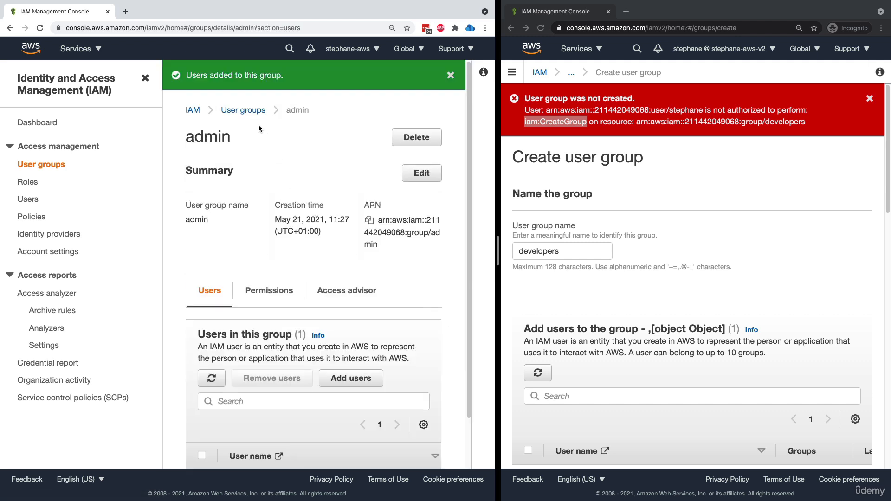
Start a new user group named developers and select the existing IAM user as its member
{"action": "left_click", "coordinate": [249, 111]}
{"action": "left_click", "coordinate": [310, 210]}
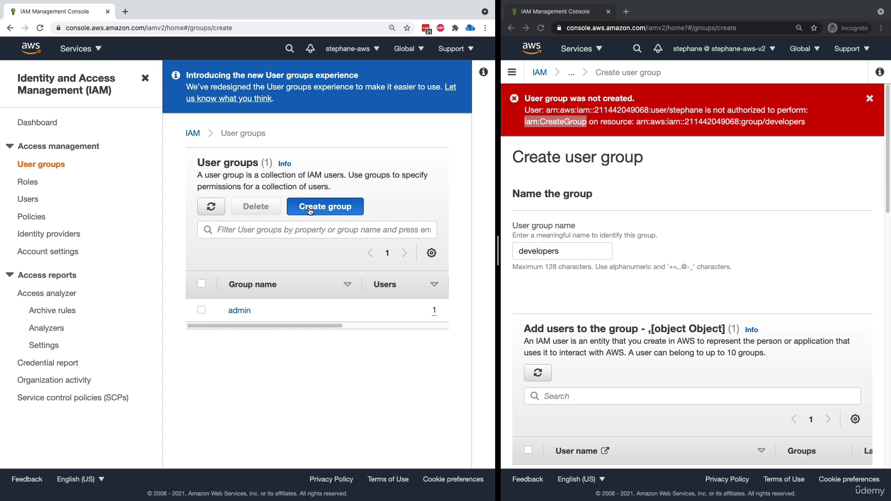
{"action": "left_click", "coordinate": [272, 208]}
{"action": "type", "text": "developers"}
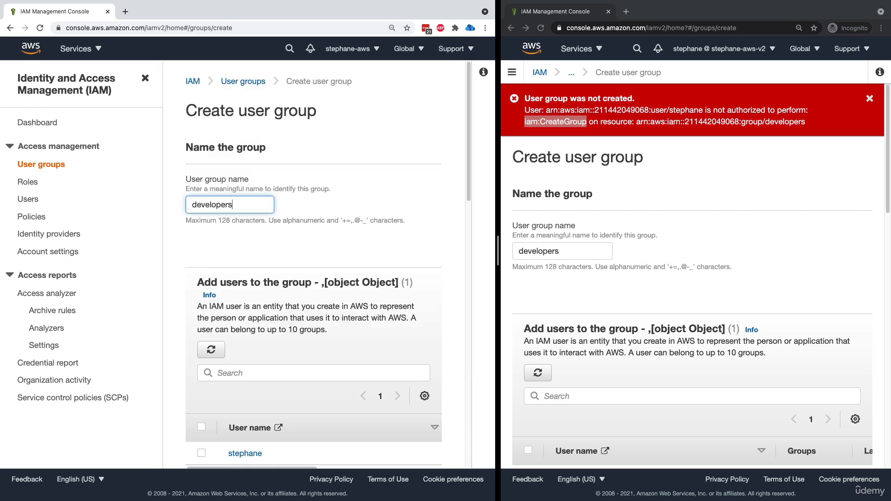
{"action": "scroll", "coordinate": [339, 244], "scroll_direction": "down", "scroll_amount": 2}
{"action": "left_click", "coordinate": [201, 367]}
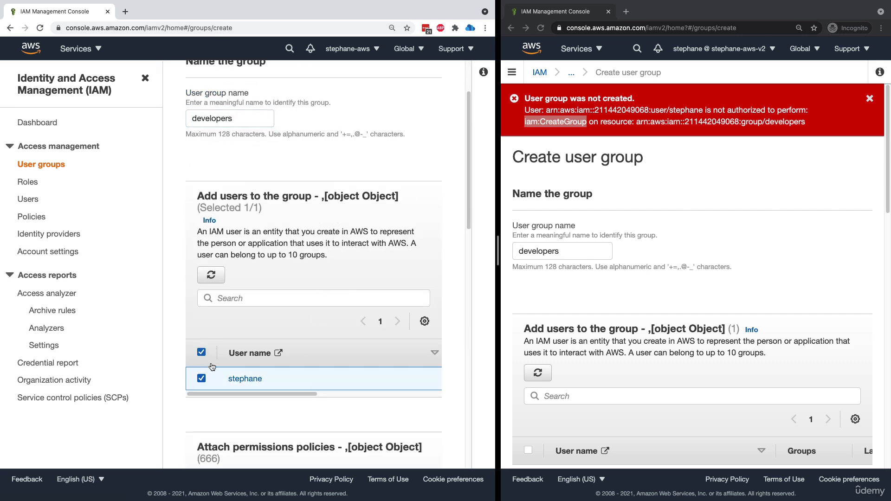
Attach the AWSDirectConnectReadOnlyAccess policy to the developers group and create the group
{"action": "scroll", "coordinate": [286, 330], "scroll_direction": "down", "scroll_amount": 2}
{"action": "scroll", "coordinate": [280, 339], "scroll_direction": "down", "scroll_amount": 3}
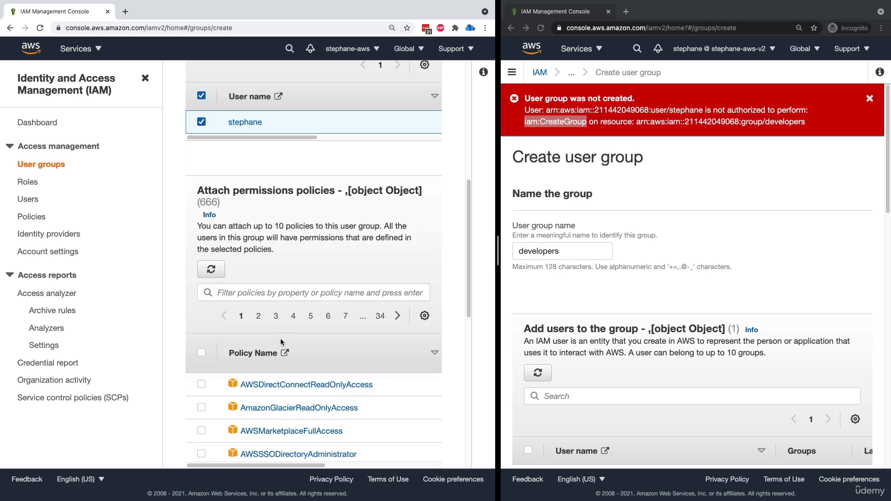
{"action": "scroll", "coordinate": [246, 301], "scroll_direction": "down", "scroll_amount": 3}
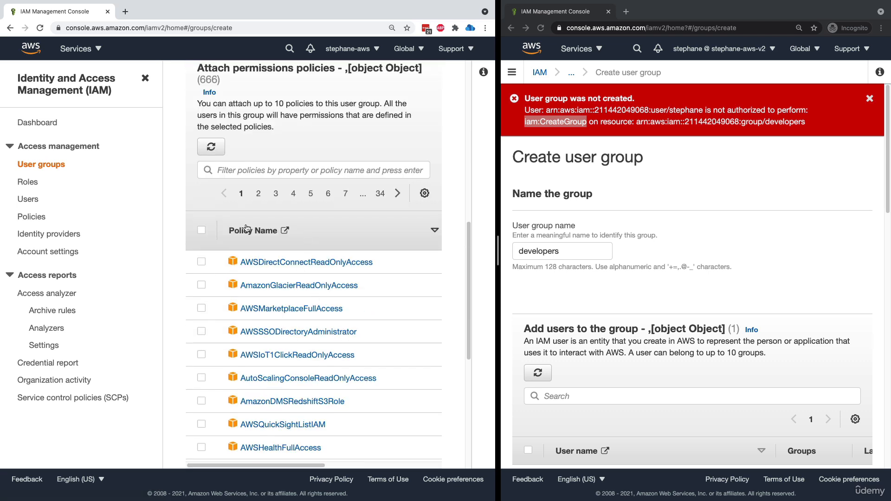
{"action": "left_click", "coordinate": [203, 263]}
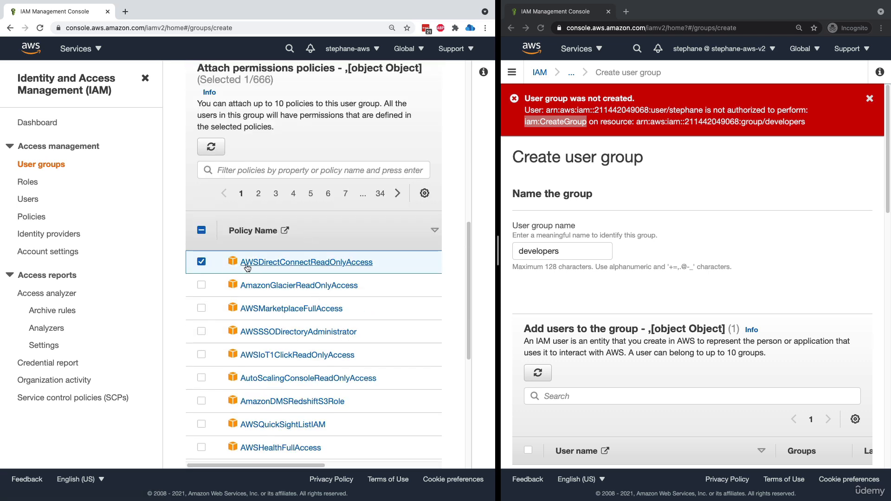
{"action": "scroll", "coordinate": [388, 274], "scroll_direction": "down", "scroll_amount": 5}
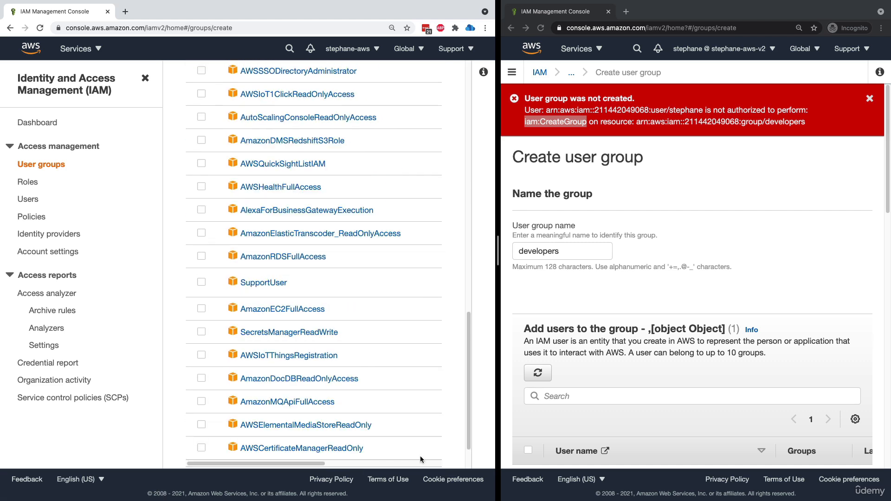
{"action": "scroll", "coordinate": [420, 460], "scroll_direction": "down", "scroll_amount": 2}
{"action": "left_click", "coordinate": [420, 452]}
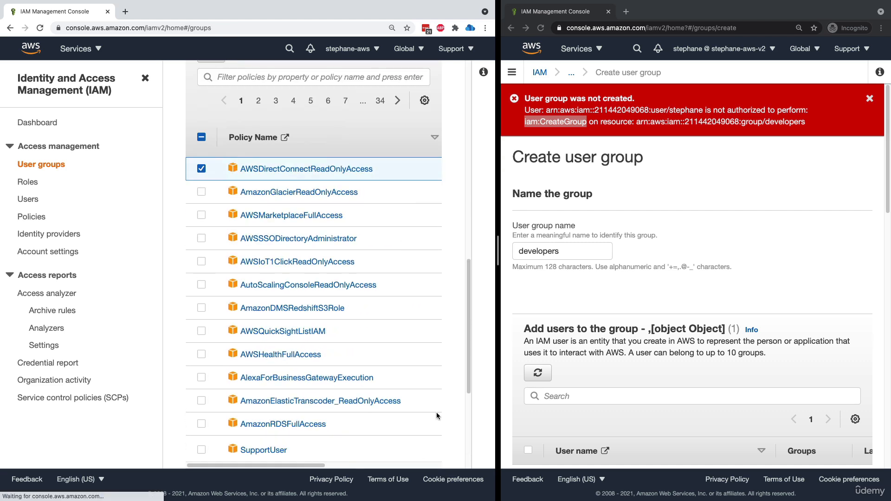
Widen the root account's window and open the IAM user's summary from the Users list
{"action": "left_click_drag", "start_coordinate": [497, 251], "coordinate": [723, 249]}
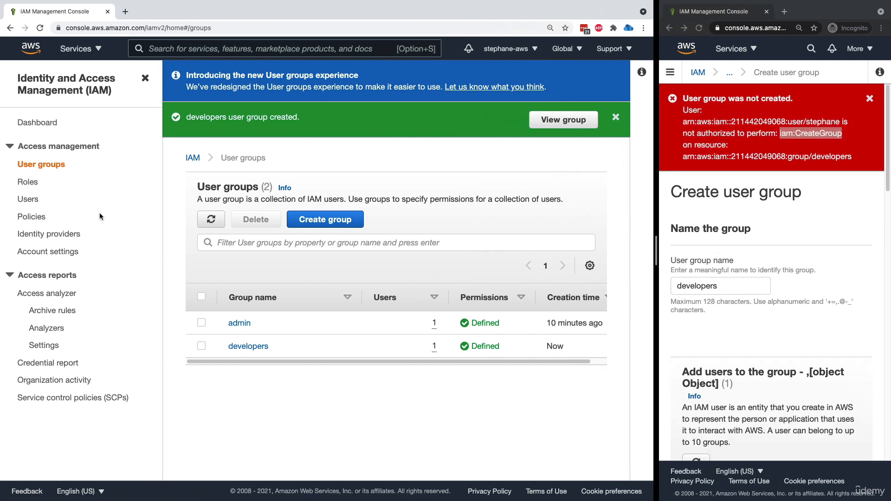
{"action": "left_click", "coordinate": [29, 200]}
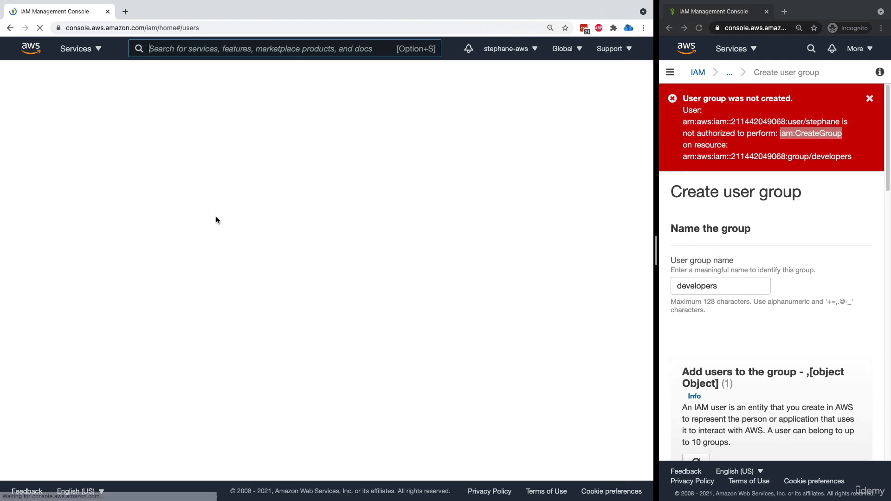
{"action": "left_click", "coordinate": [766, 144]}
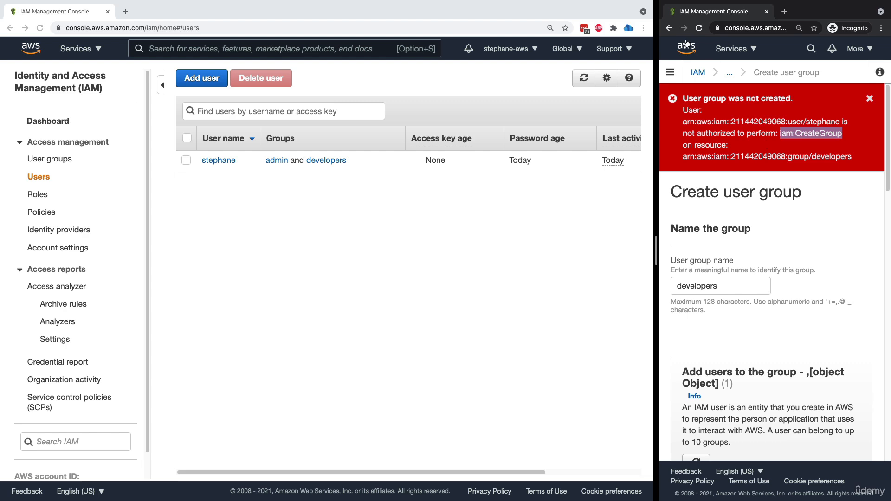
{"action": "left_click", "coordinate": [224, 160]}
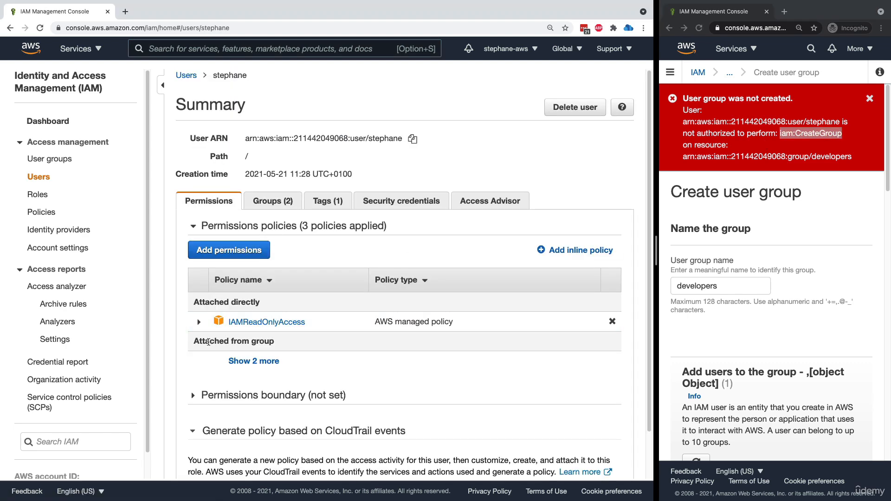
Show the remaining policies attached from groups and compare them with the directly attached policy
{"action": "left_click", "coordinate": [253, 361]}
{"action": "scroll", "coordinate": [260, 326], "scroll_direction": "down", "scroll_amount": 1}
{"action": "scroll", "coordinate": [261, 321], "scroll_direction": "down", "scroll_amount": 3}
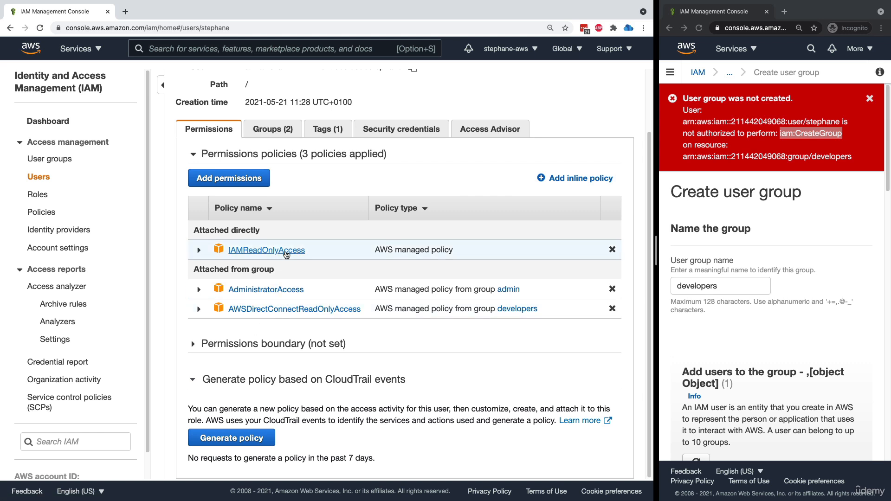
{"action": "left_click_drag", "start_coordinate": [193, 231], "coordinate": [259, 233]}
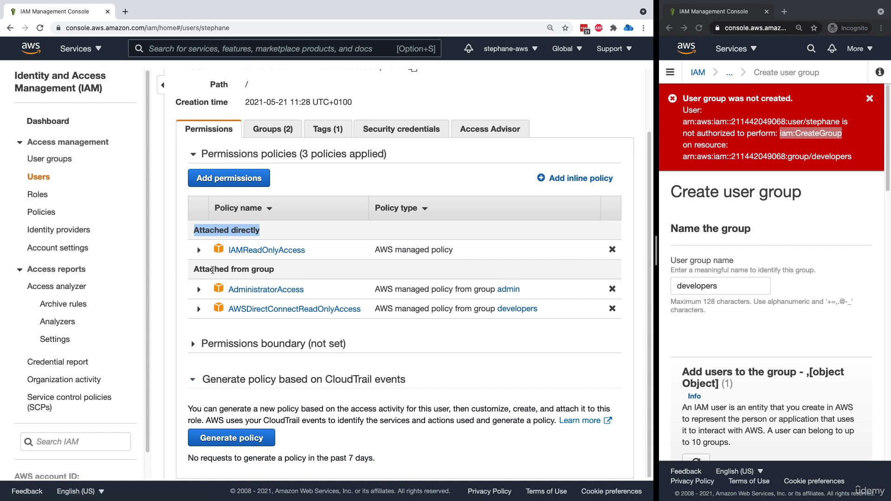
{"action": "left_click_drag", "start_coordinate": [209, 270], "coordinate": [278, 270]}
{"action": "left_click", "coordinate": [280, 269]}
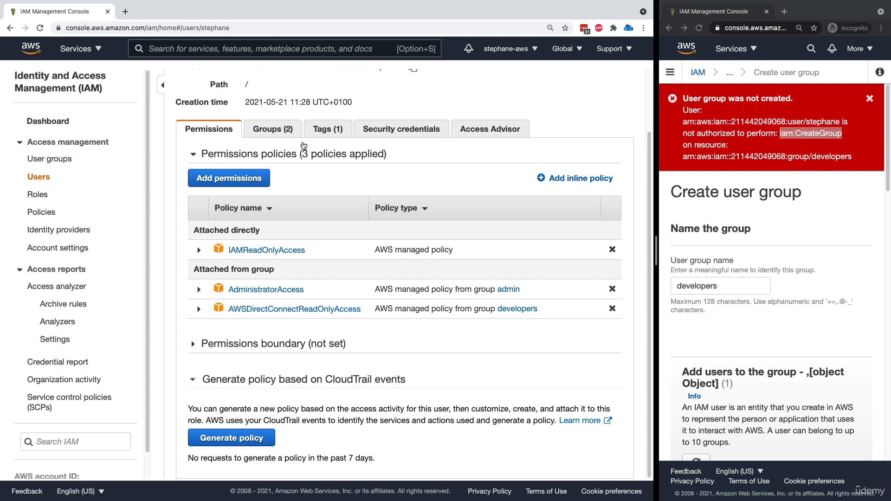
Open the AdministratorAccess policy's JSON document and examine its Version and Statement block
{"action": "left_click", "coordinate": [50, 213]}
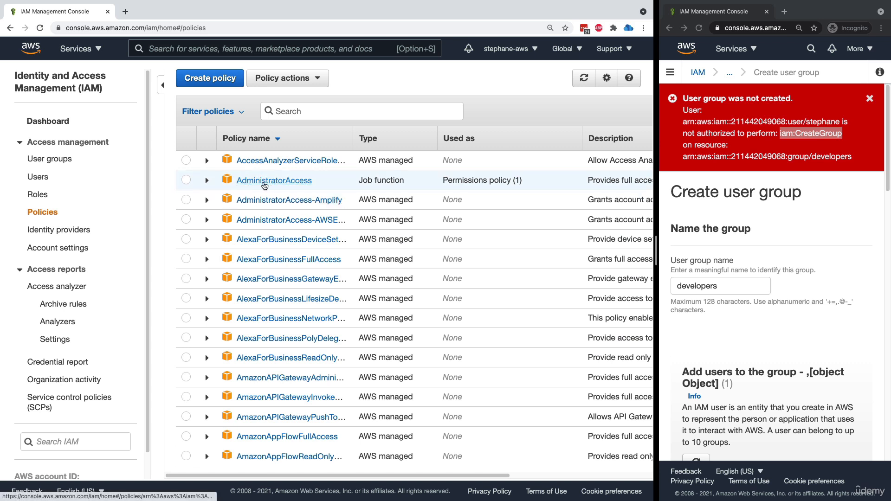
{"action": "left_click", "coordinate": [250, 184]}
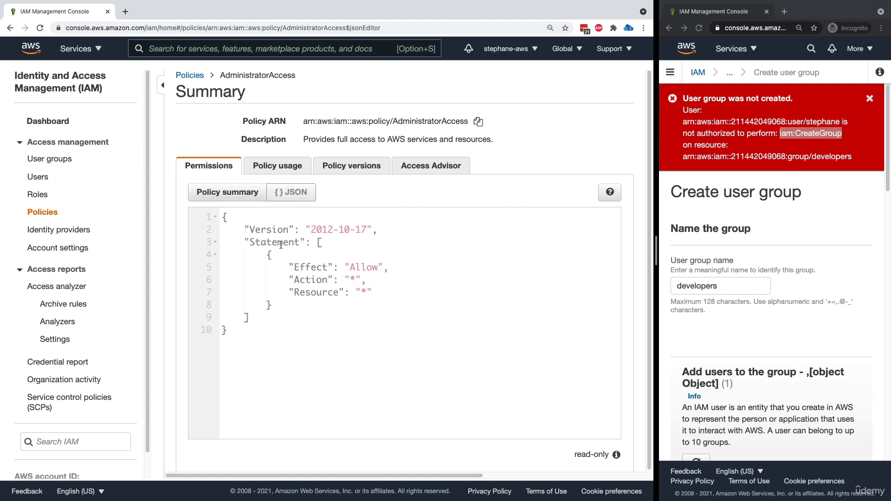
{"action": "left_click_drag", "start_coordinate": [250, 229], "coordinate": [386, 222]}
{"action": "left_click", "coordinate": [269, 232]}
{"action": "left_click_drag", "start_coordinate": [246, 242], "coordinate": [323, 242]}
{"action": "left_click", "coordinate": [323, 241]}
{"action": "left_click_drag", "start_coordinate": [266, 252], "coordinate": [274, 306]}
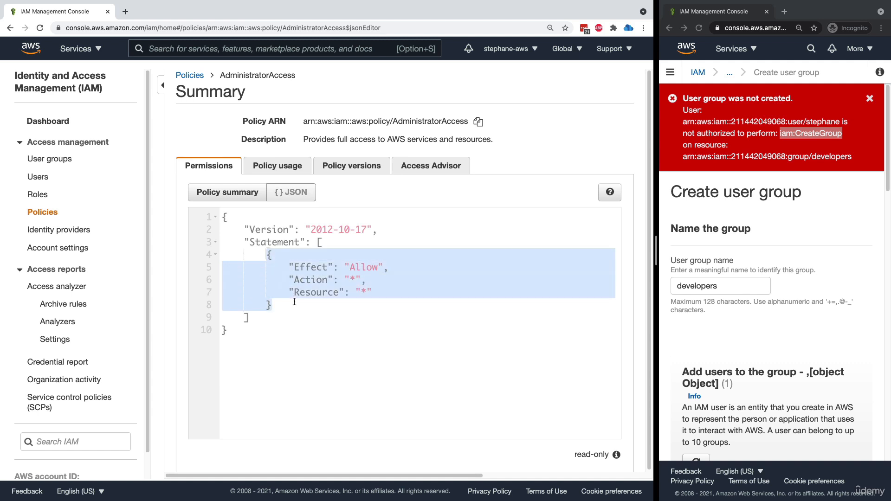
{"action": "left_click", "coordinate": [308, 297]}
Examine the Effect, Action and Resource entries and their values in the AdministratorAccess statement
{"action": "left_click_drag", "start_coordinate": [293, 272], "coordinate": [353, 269]}
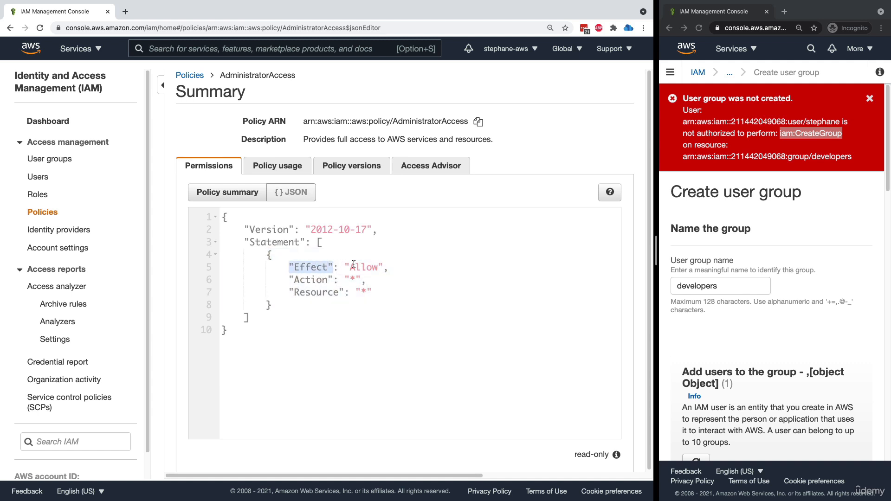
{"action": "double_click", "coordinate": [364, 268]}
{"action": "double_click", "coordinate": [310, 280]}
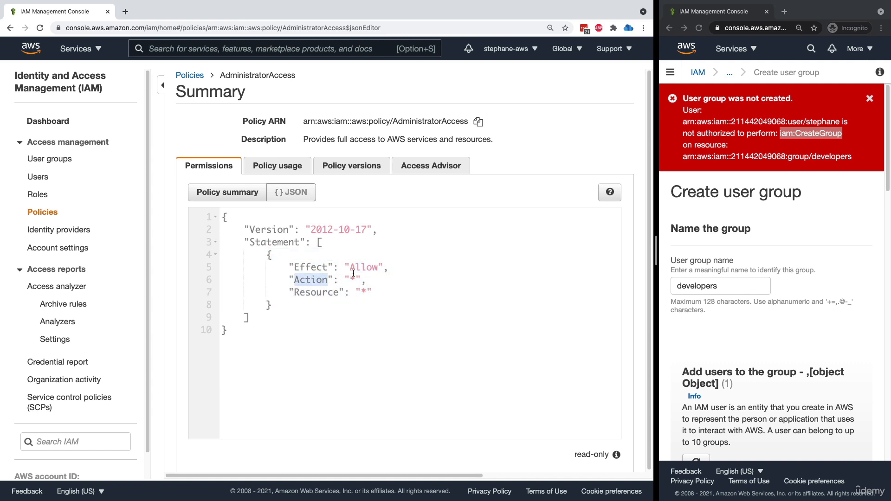
{"action": "double_click", "coordinate": [353, 279]}
{"action": "double_click", "coordinate": [333, 291]}
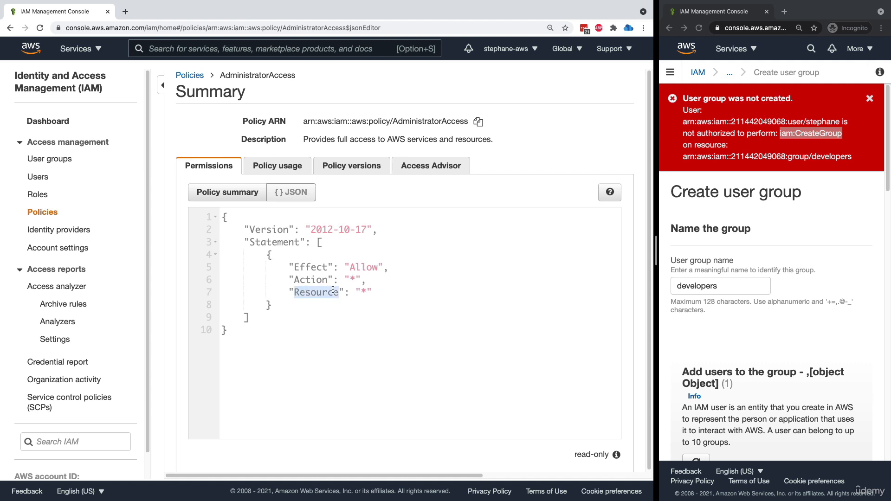
{"action": "double_click", "coordinate": [365, 291]}
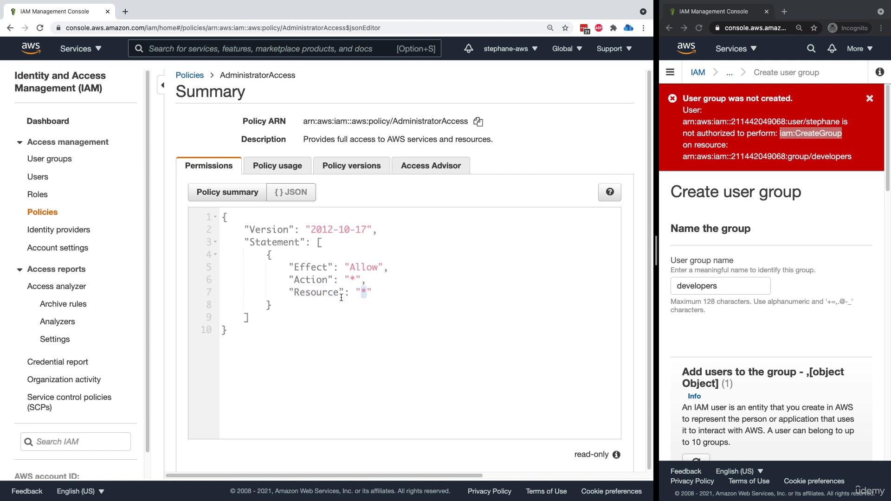
{"action": "left_click", "coordinate": [355, 296]}
{"action": "double_click", "coordinate": [353, 268]}
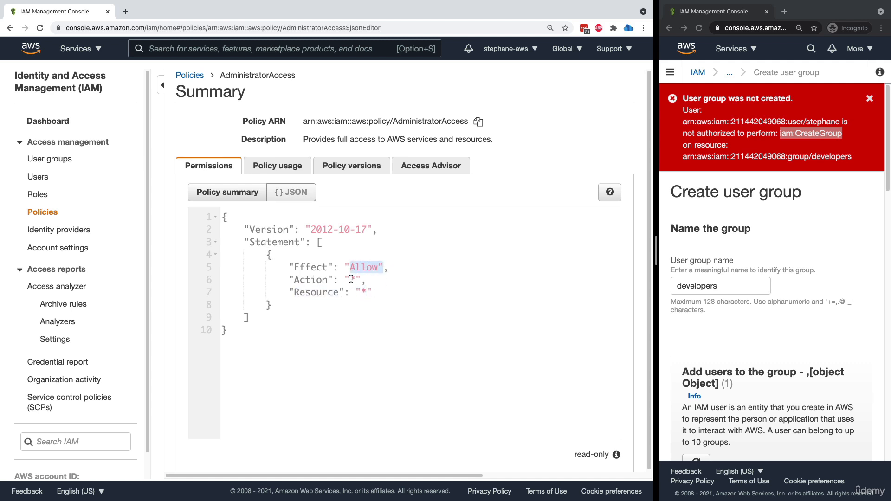
{"action": "double_click", "coordinate": [352, 279]}
{"action": "left_click_drag", "start_coordinate": [358, 293], "coordinate": [365, 293]}
{"action": "left_click", "coordinate": [368, 293]}
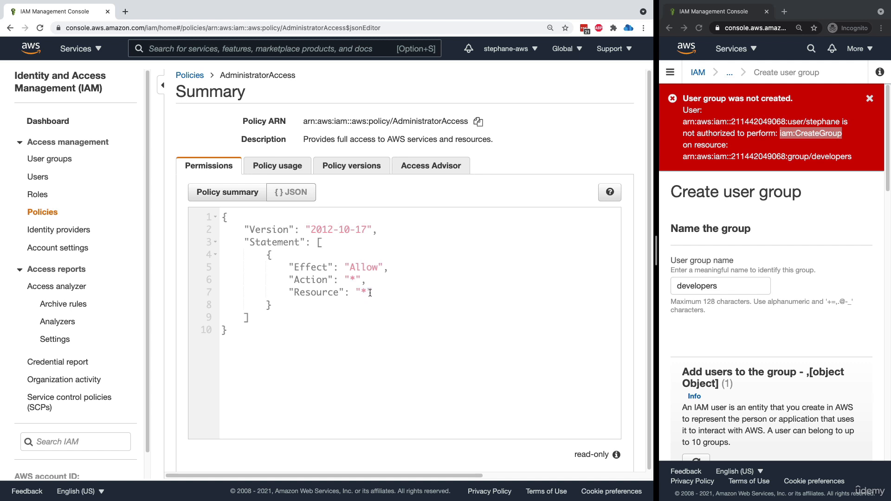
Show the AdministratorAccess policy as a service summary and examine how many services it allows
{"action": "triple_click", "coordinate": [398, 122]}
{"action": "left_click", "coordinate": [436, 136]}
{"action": "left_click", "coordinate": [226, 190]}
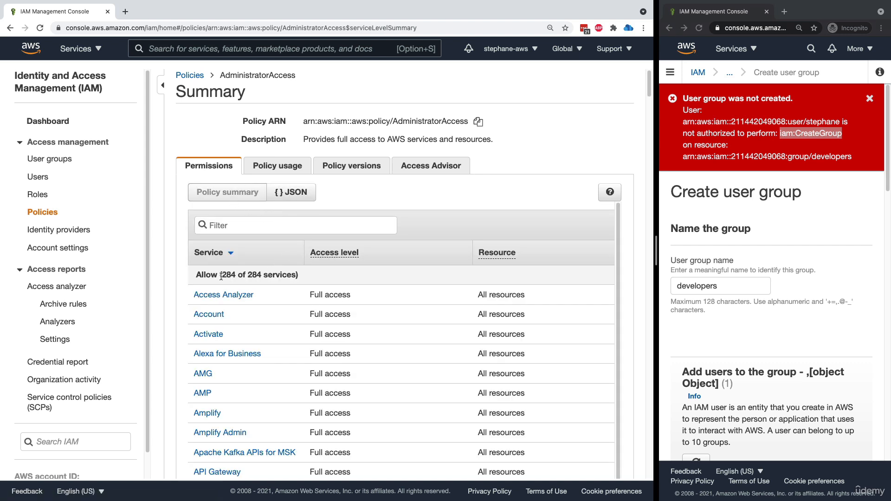
{"action": "left_click_drag", "start_coordinate": [222, 276], "coordinate": [235, 277]}
{"action": "double_click", "coordinate": [256, 277]}
{"action": "left_click", "coordinate": [259, 277]}
{"action": "double_click", "coordinate": [258, 277]}
{"action": "left_click", "coordinate": [317, 275]}
Filter the policies list by "IAMRead", open IAMReadOnlyAccess and examine how many services it allows
{"action": "left_click", "coordinate": [191, 76]}
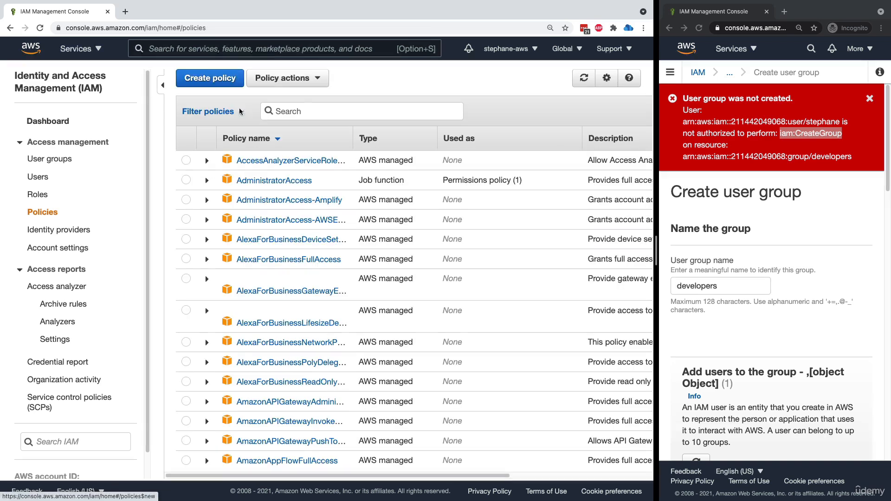
{"action": "left_click", "coordinate": [292, 115]}
{"action": "type", "text": "IAMRead"}
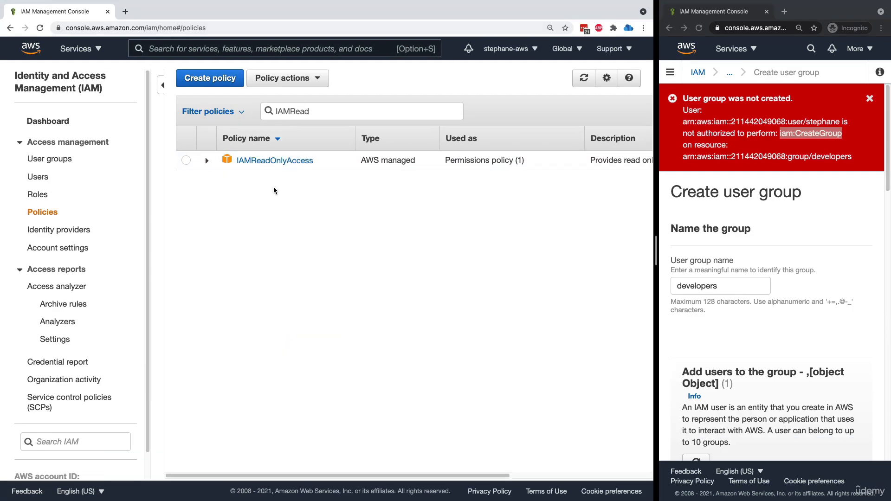
{"action": "left_click", "coordinate": [275, 162]}
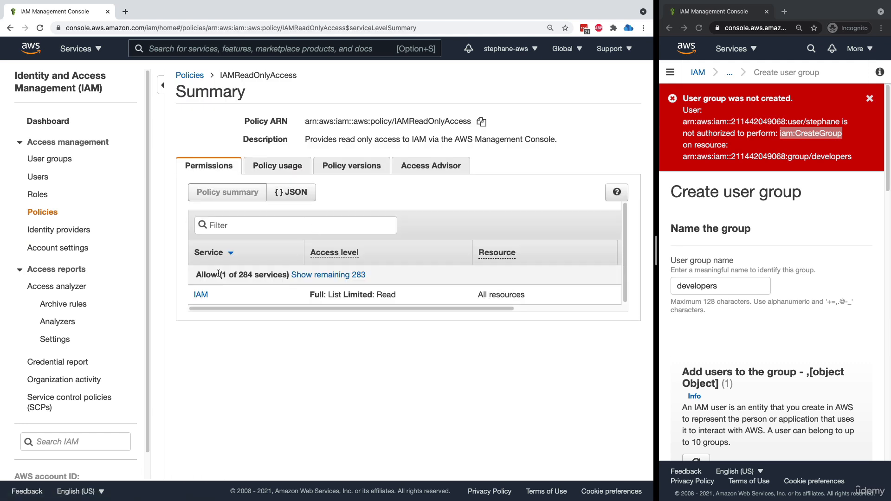
{"action": "left_click_drag", "start_coordinate": [221, 274], "coordinate": [284, 275]}
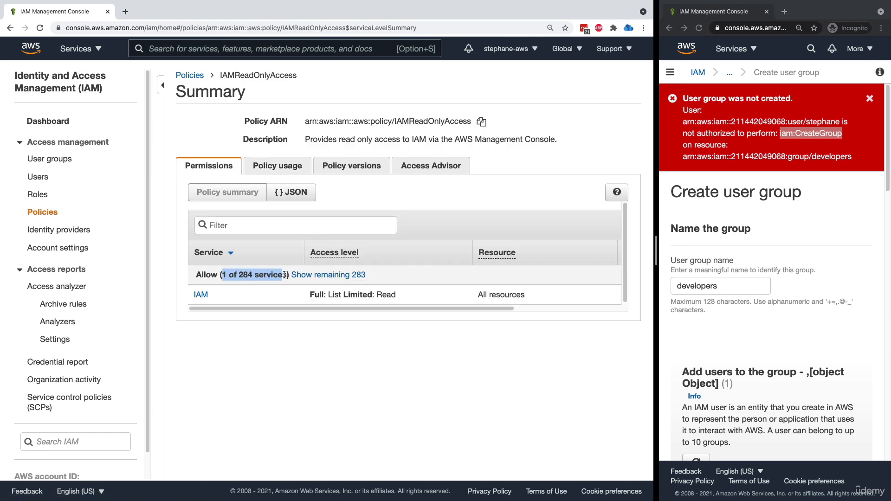
Show the IAMReadOnlyAccess policy as JSON and examine its Action list, including the iam:Get* and iam:List* entries
{"action": "left_click", "coordinate": [292, 191]}
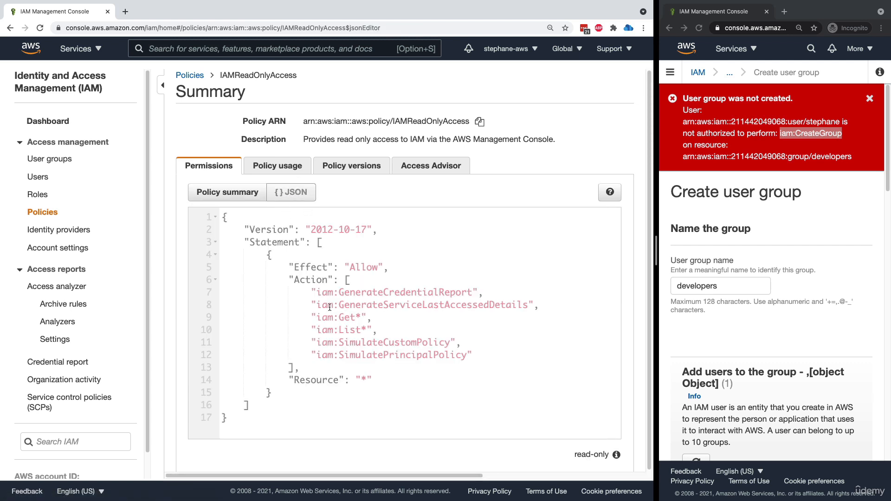
{"action": "left_click_drag", "start_coordinate": [309, 288], "coordinate": [491, 349]}
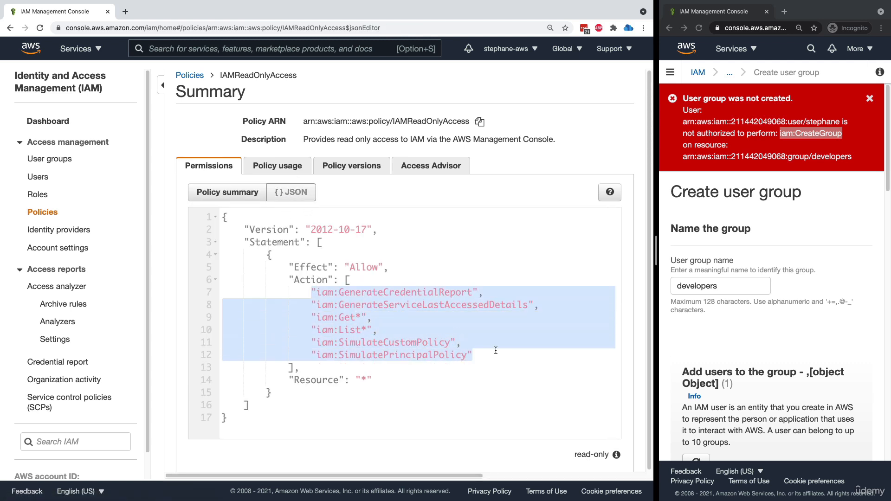
{"action": "left_click", "coordinate": [496, 350]}
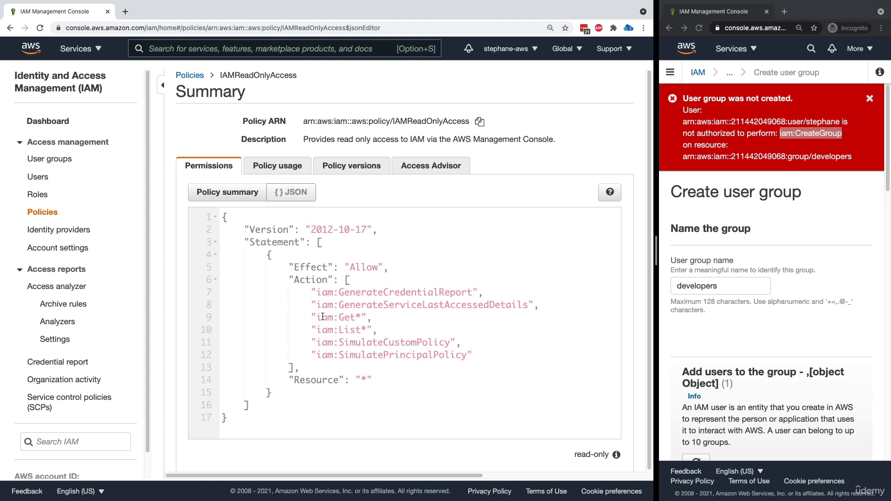
{"action": "left_click_drag", "start_coordinate": [317, 317], "coordinate": [370, 327]}
{"action": "left_click", "coordinate": [343, 289]}
{"action": "left_click_drag", "start_coordinate": [341, 289], "coordinate": [485, 293]}
{"action": "left_click", "coordinate": [485, 292]}
Return to the policies list, start creating a policy and choose IAM as its service in the visual editor
{"action": "left_click", "coordinate": [190, 75]}
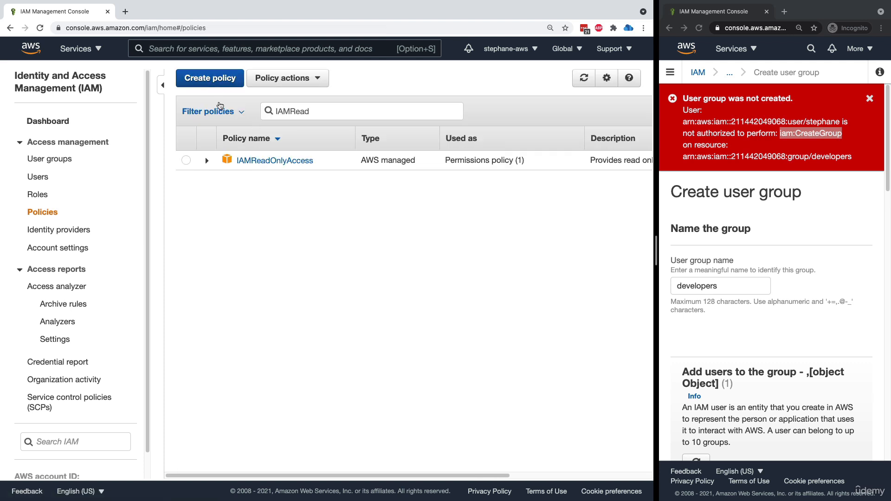
{"action": "left_click", "coordinate": [232, 78]}
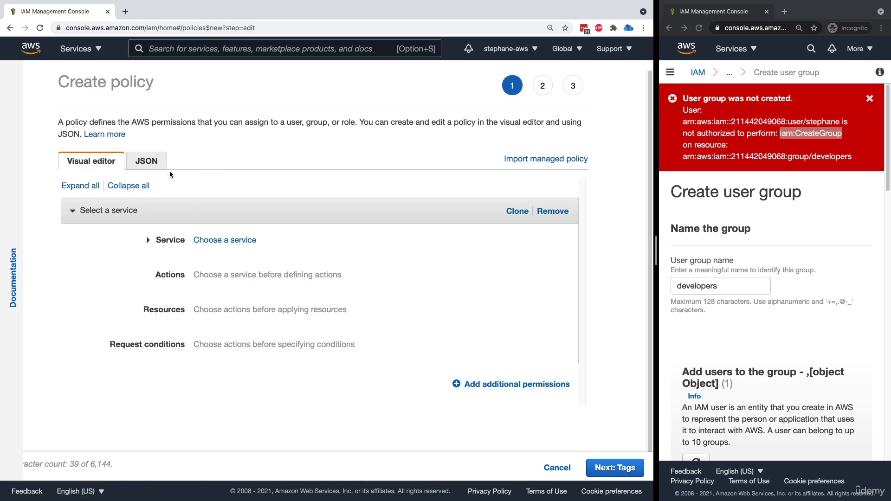
{"action": "left_click", "coordinate": [148, 161]}
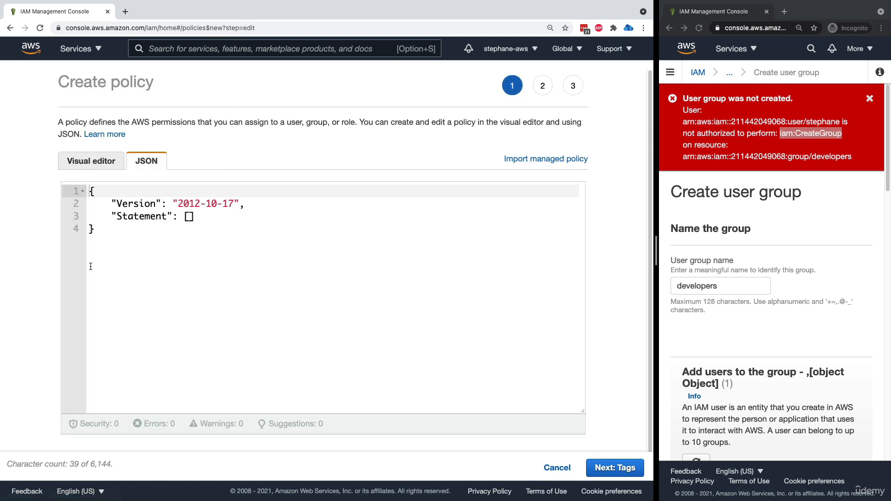
{"action": "left_click", "coordinate": [74, 161]}
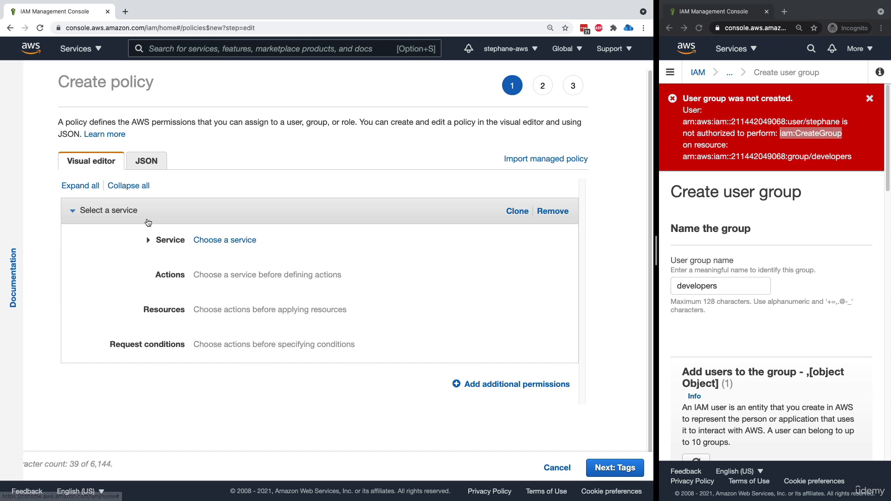
{"action": "left_click", "coordinate": [249, 236]}
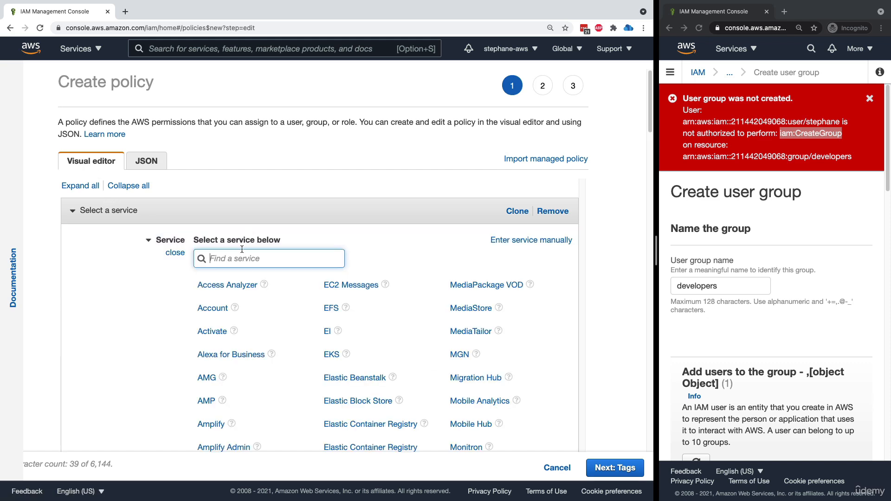
{"action": "type", "text": "IAM"}
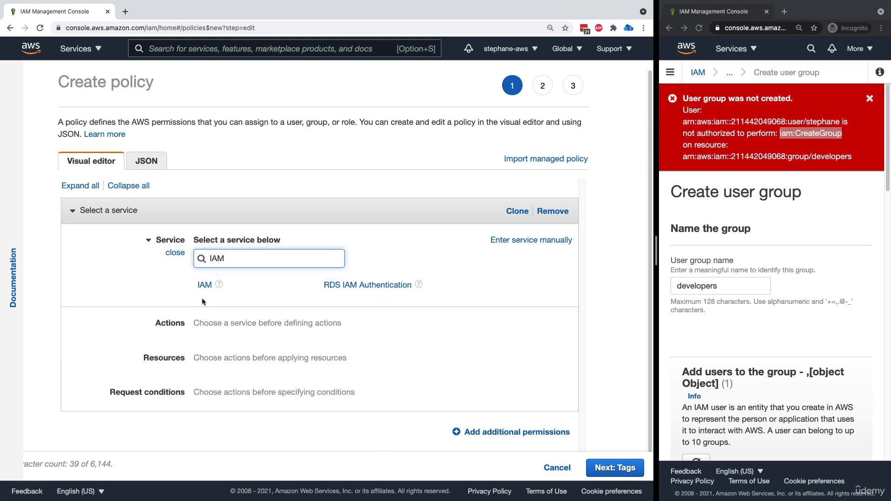
{"action": "left_click", "coordinate": [201, 296]}
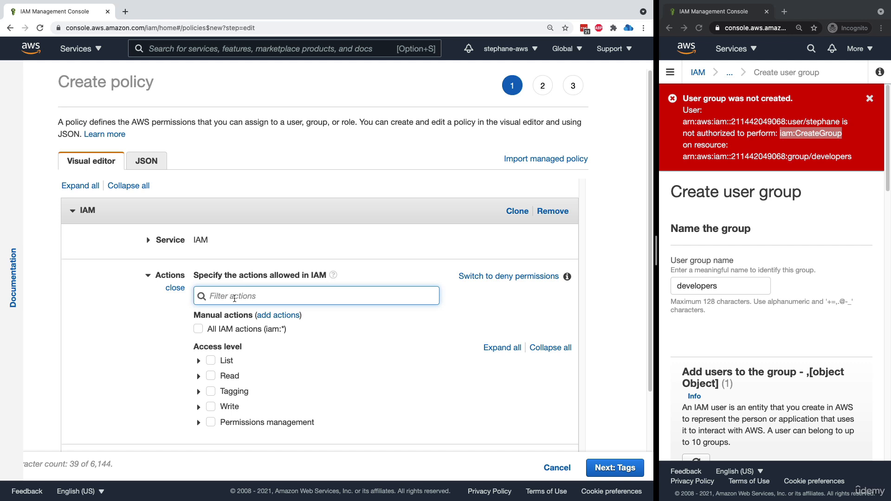
Allow the ListUsers and GetUser actions in the new IAM policy
{"action": "type", "text": "Listl"}
{"action": "type", "text": "ser"}
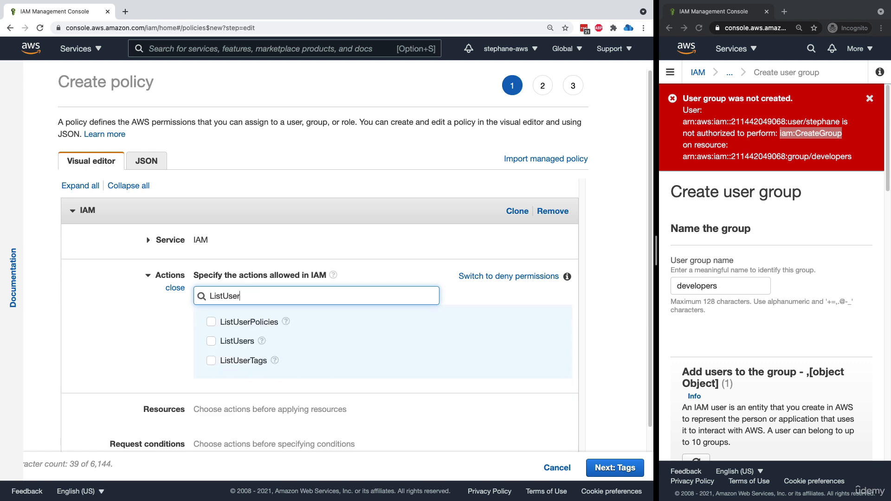
{"action": "left_click", "coordinate": [211, 341]}
{"action": "double_click", "coordinate": [224, 296]}
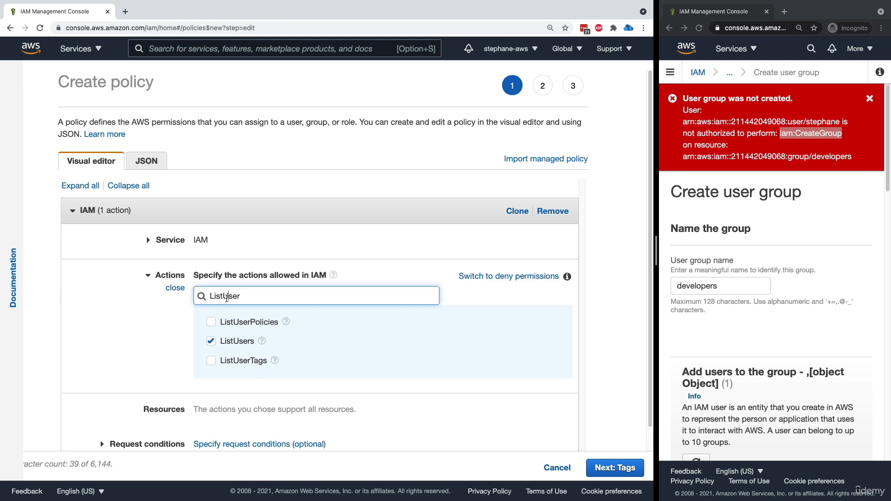
{"action": "type", "text": "GetYse"}
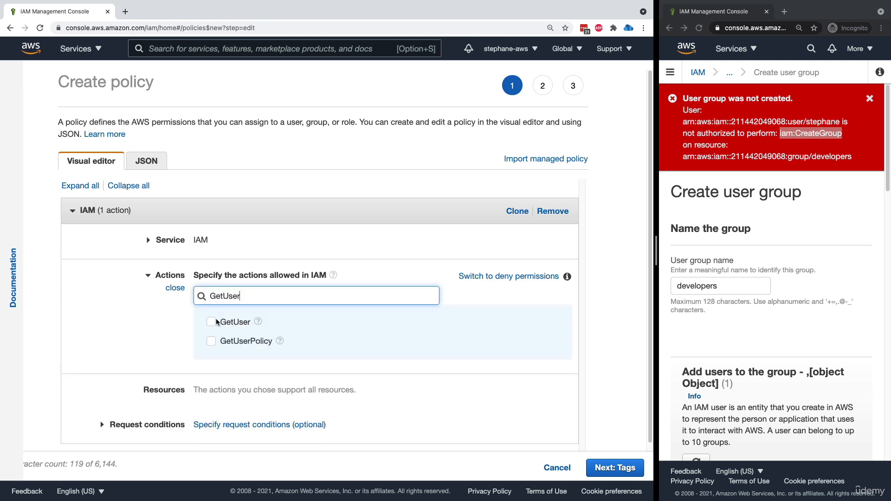
{"action": "left_click", "coordinate": [210, 322]}
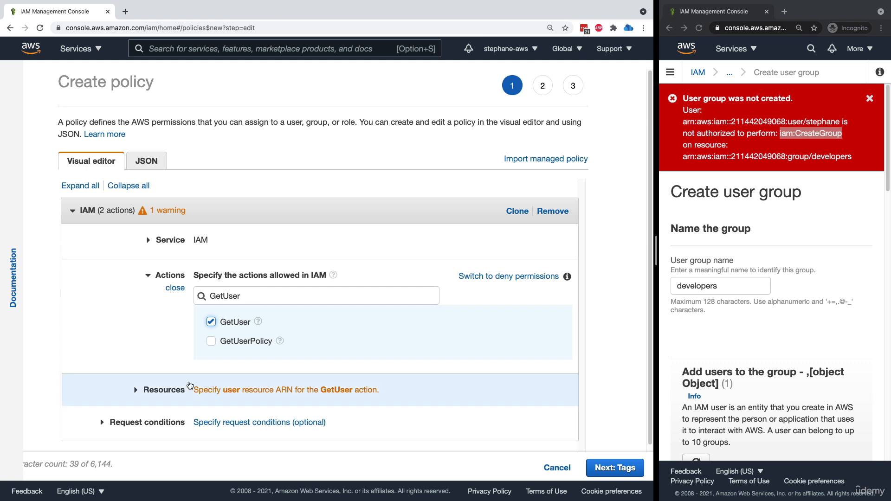
Apply the new policy's actions to all resources
{"action": "left_click", "coordinate": [193, 389]}
{"action": "scroll", "coordinate": [222, 370], "scroll_direction": "down", "scroll_amount": 1}
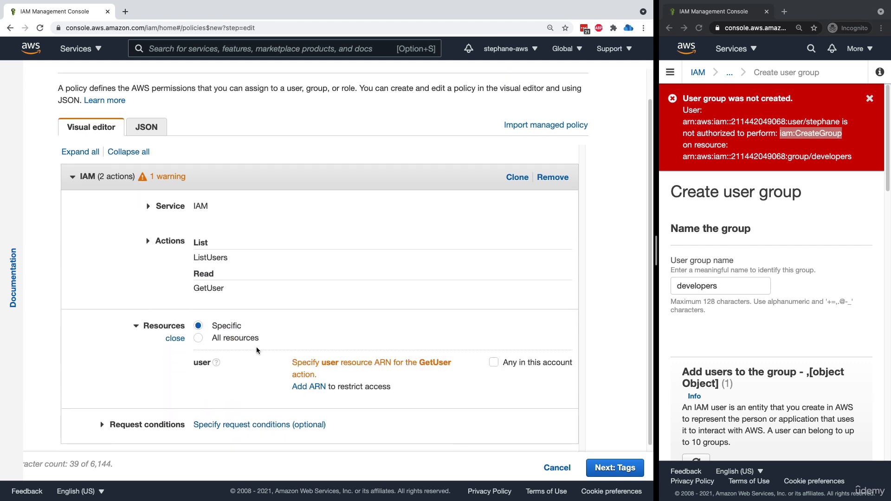
{"action": "left_click", "coordinate": [204, 342]}
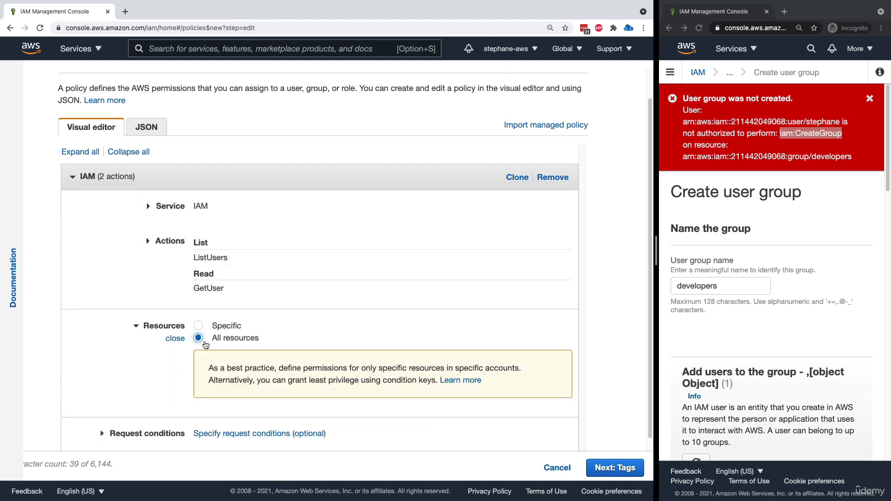
{"action": "scroll", "coordinate": [204, 353], "scroll_direction": "down", "scroll_amount": 2}
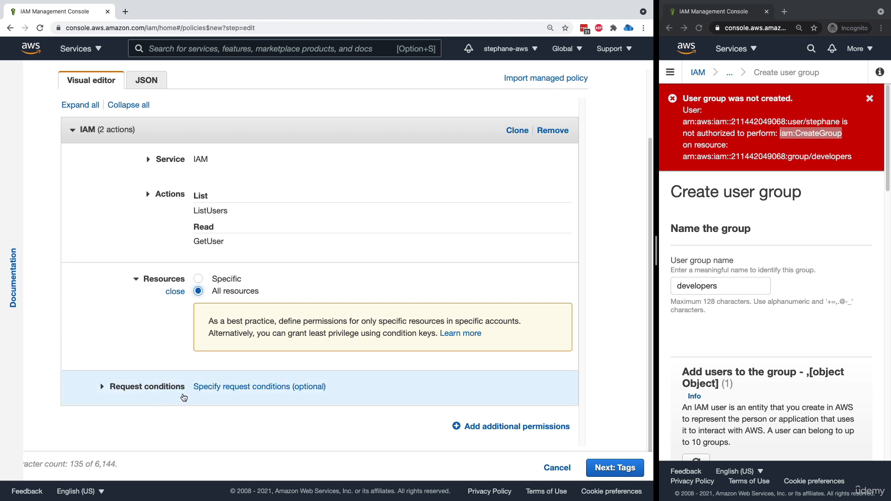
Show the new policy as JSON and examine its Sid, Effect and Action entries
{"action": "left_click", "coordinate": [153, 87]}
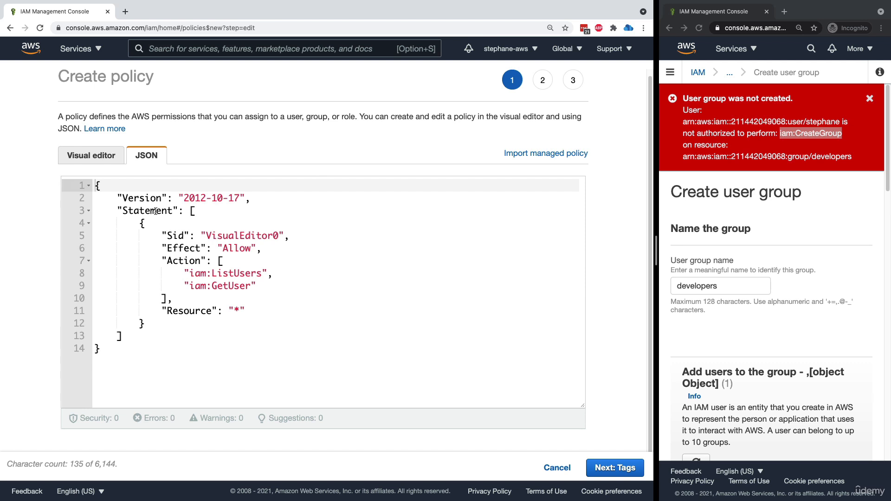
{"action": "left_click_drag", "start_coordinate": [163, 237], "coordinate": [288, 236]}
{"action": "left_click", "coordinate": [288, 236]}
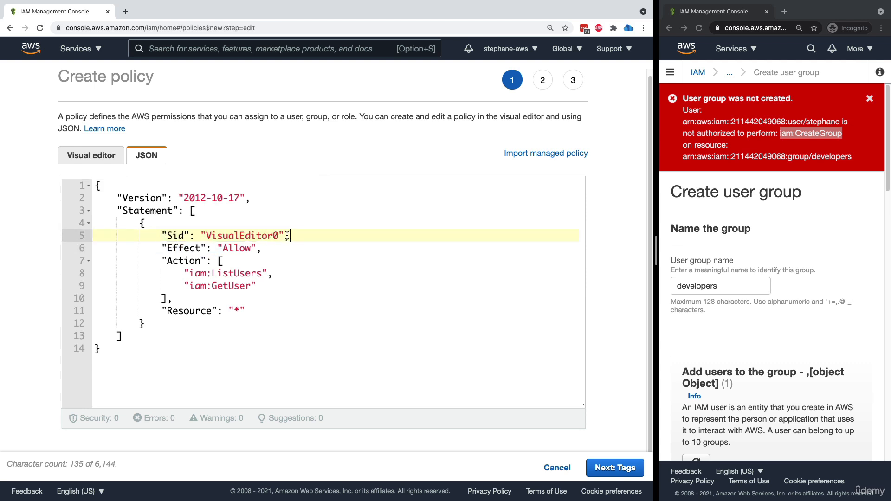
{"action": "double_click", "coordinate": [172, 236]}
{"action": "left_click", "coordinate": [190, 249]}
{"action": "left_click_drag", "start_coordinate": [165, 259], "coordinate": [179, 289]}
{"action": "left_click", "coordinate": [179, 286]}
Examine the ListUsers, GetUser and Resource entries in the policy JSON and cancel the policy creation
{"action": "double_click", "coordinate": [235, 273]}
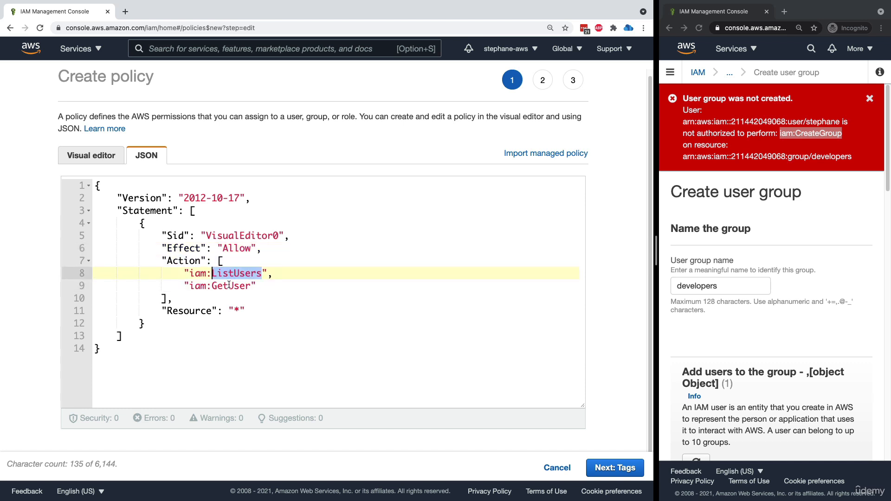
{"action": "double_click", "coordinate": [230, 286]}
{"action": "left_click_drag", "start_coordinate": [244, 310], "coordinate": [181, 303]}
{"action": "left_click", "coordinate": [180, 306]}
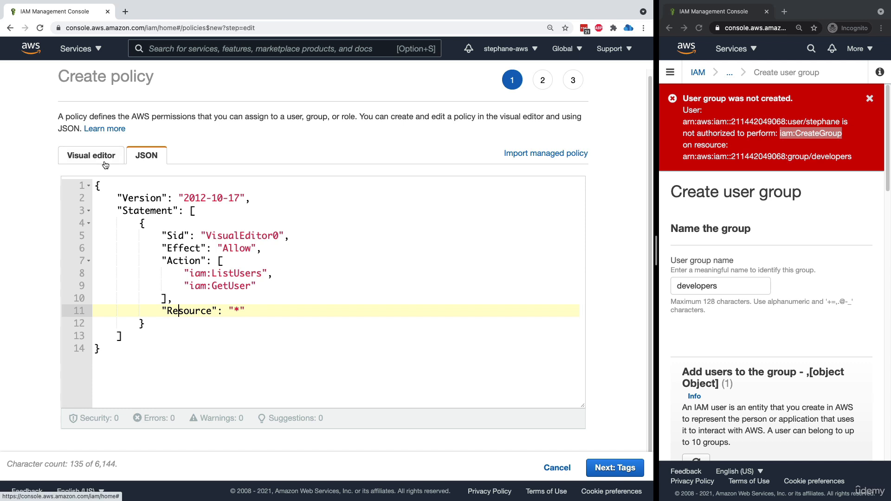
{"action": "left_click", "coordinate": [557, 467]}
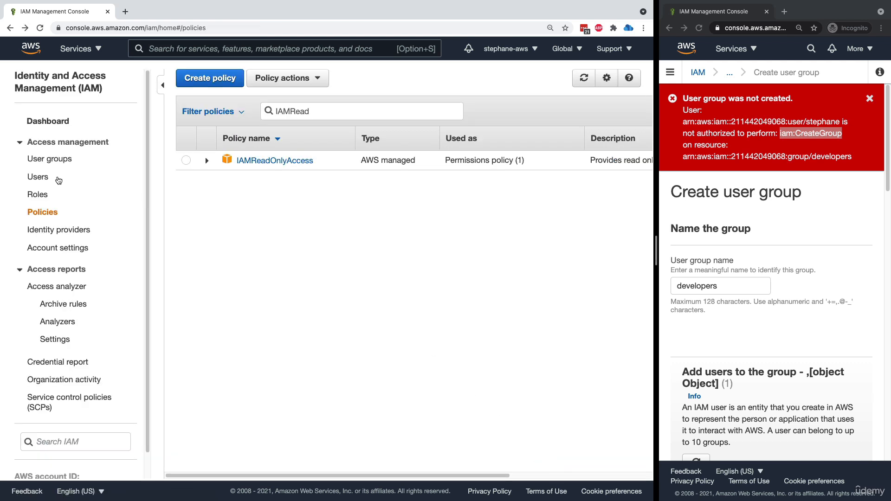
Delete the developers user group, confirming the deletion with the group name "developers"
{"action": "left_click", "coordinate": [55, 165]}
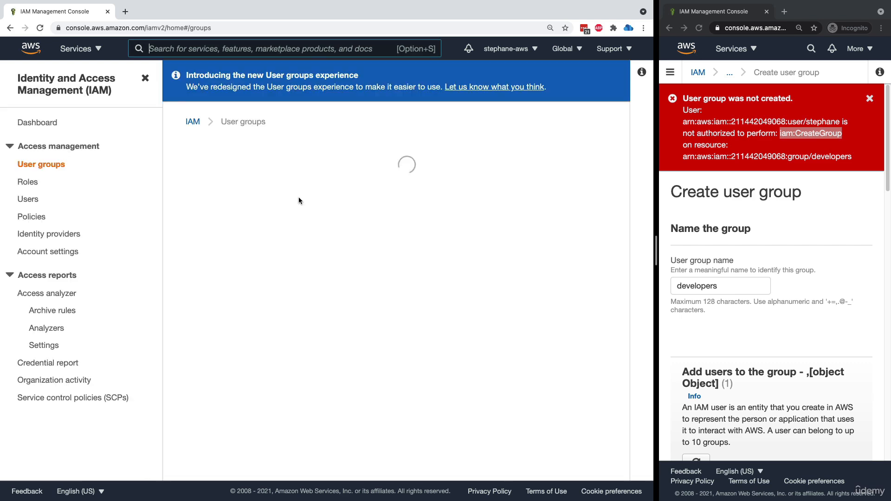
{"action": "left_click", "coordinate": [202, 310]}
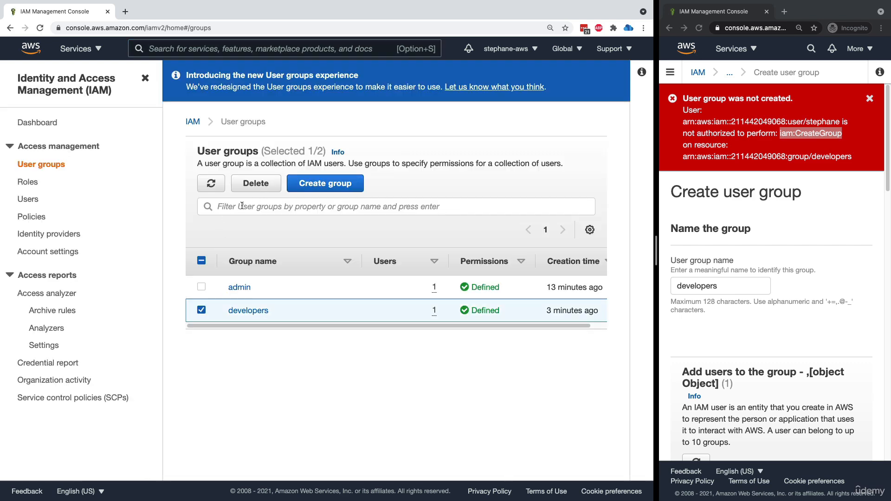
{"action": "left_click", "coordinate": [255, 184]}
{"action": "left_click", "coordinate": [429, 314]}
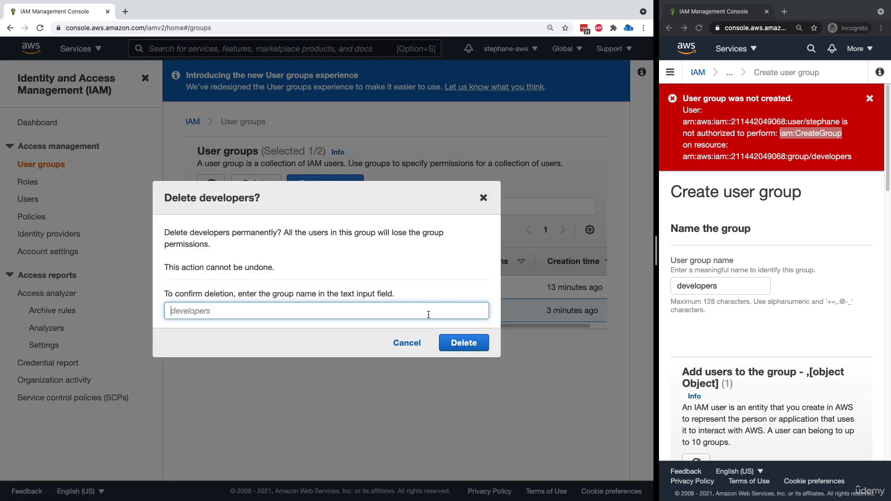
{"action": "type", "text": "developers"}
{"action": "left_click", "coordinate": [459, 342]}
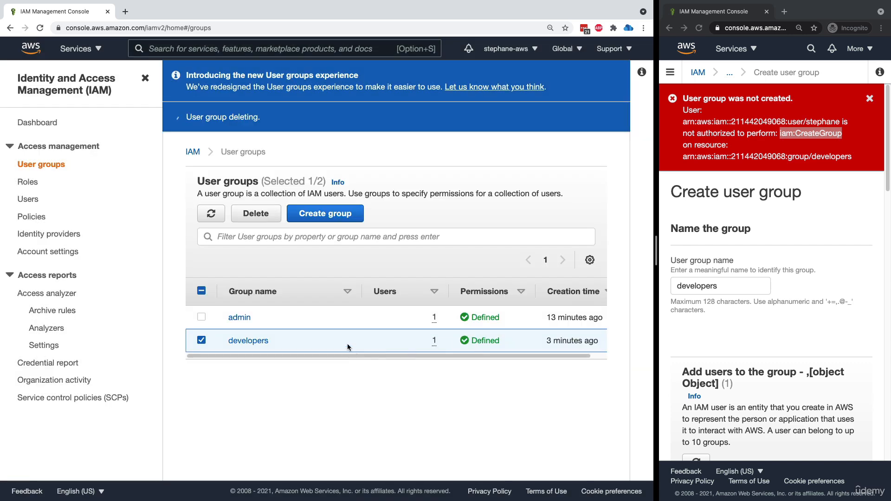
Open the IAM user's summary and detach the directly attached IAMReadOnlyAccess policy
{"action": "left_click", "coordinate": [28, 199]}
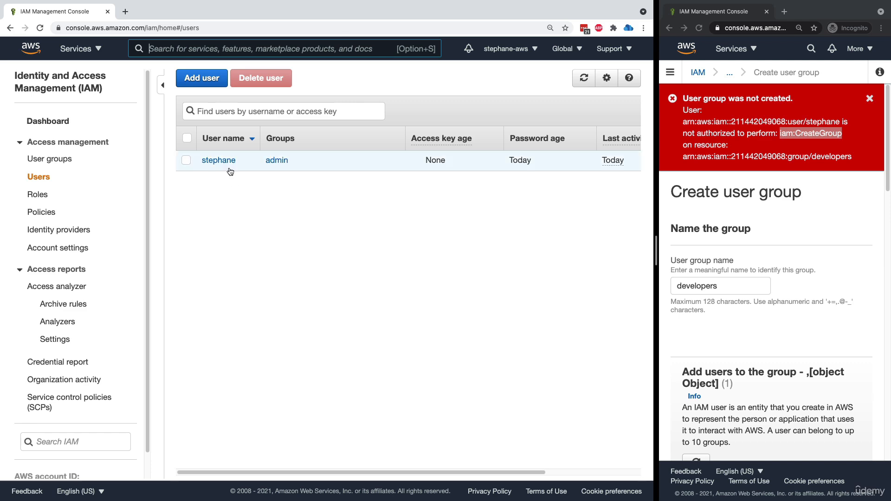
{"action": "left_click", "coordinate": [225, 162]}
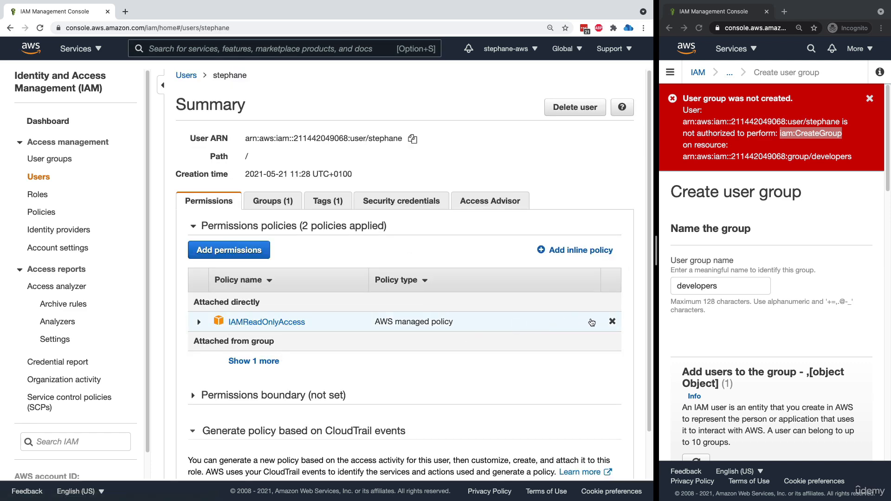
{"action": "left_click", "coordinate": [612, 321]}
{"action": "left_click", "coordinate": [456, 176]}
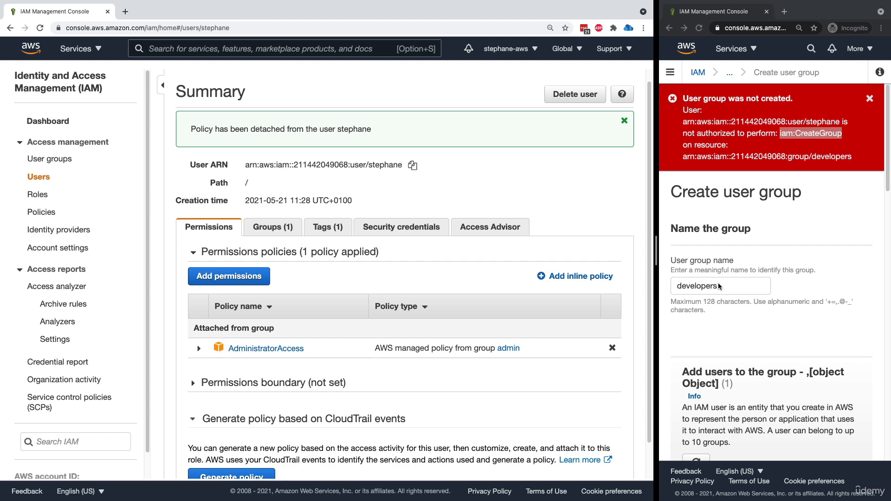
In the incognito window, leave the group creation page without saving, widen the window and reload the user groups list
{"action": "left_click", "coordinate": [764, 245]}
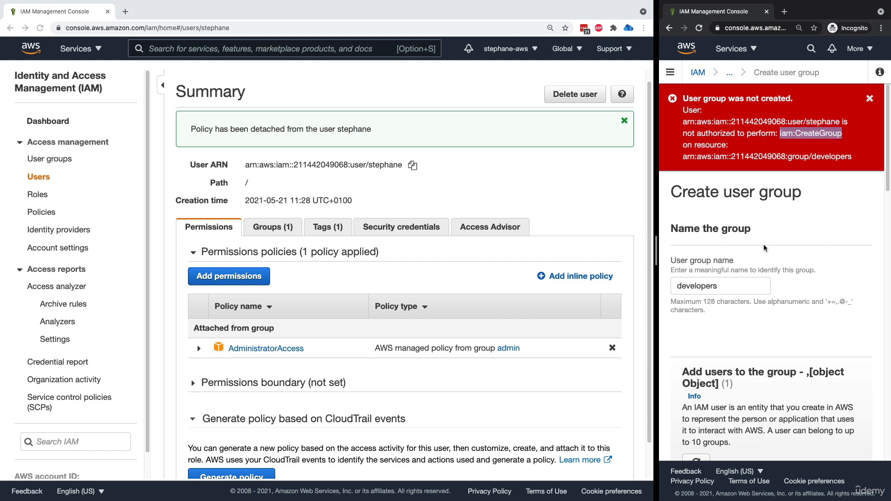
{"action": "left_click", "coordinate": [729, 73]}
{"action": "left_click", "coordinate": [737, 85]}
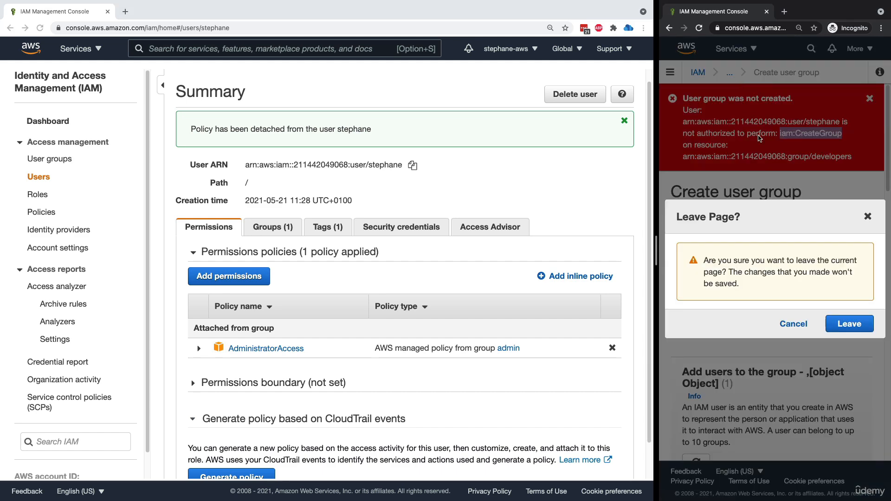
{"action": "left_click", "coordinate": [840, 324]}
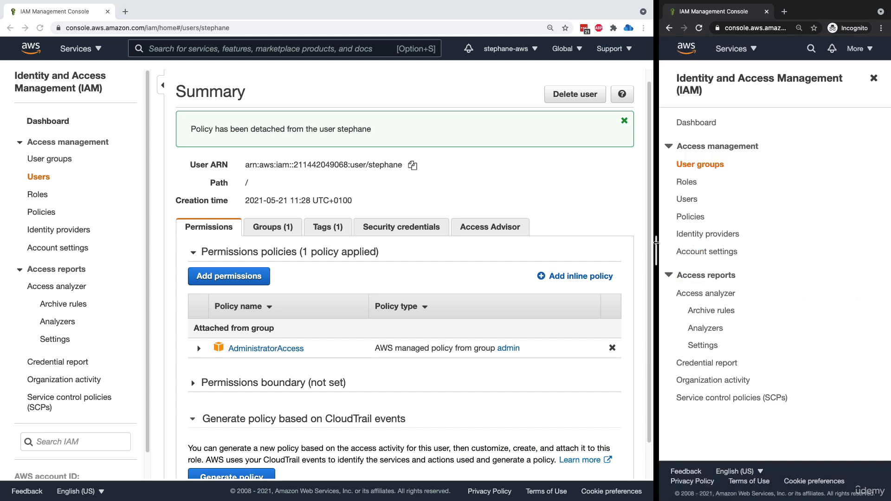
{"action": "left_click_drag", "start_coordinate": [662, 240], "coordinate": [283, 241]}
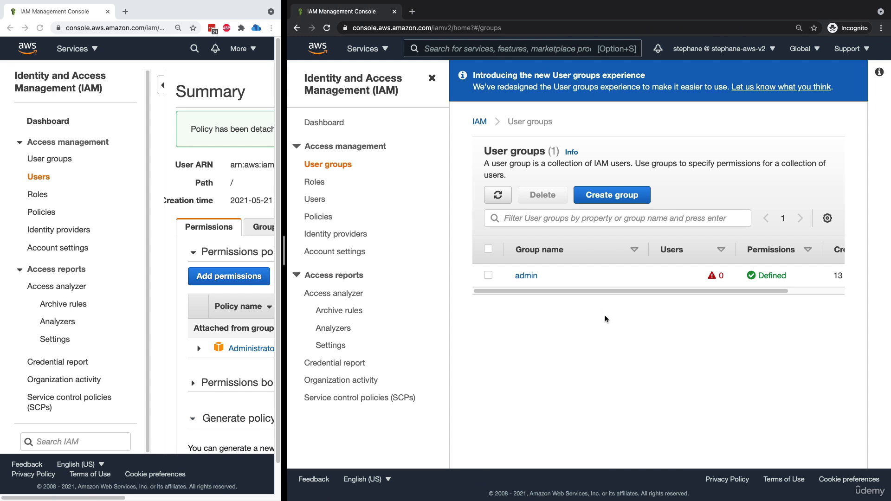
{"action": "key", "text": "super+r"}
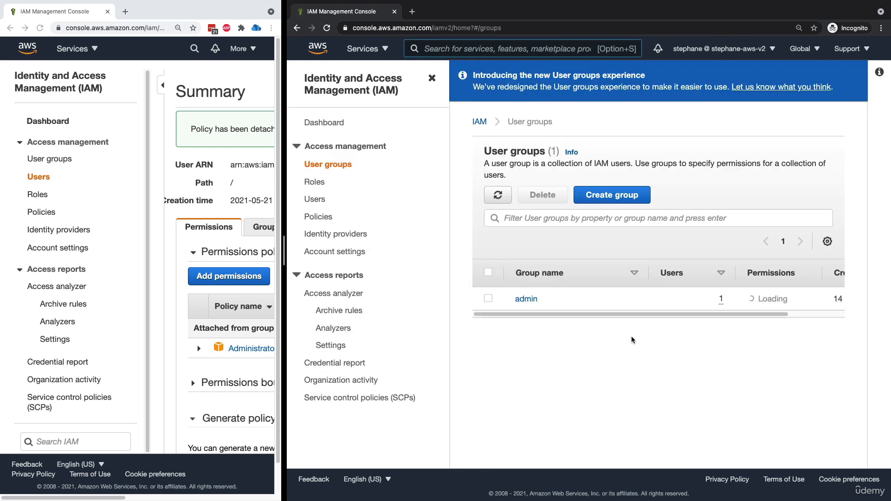